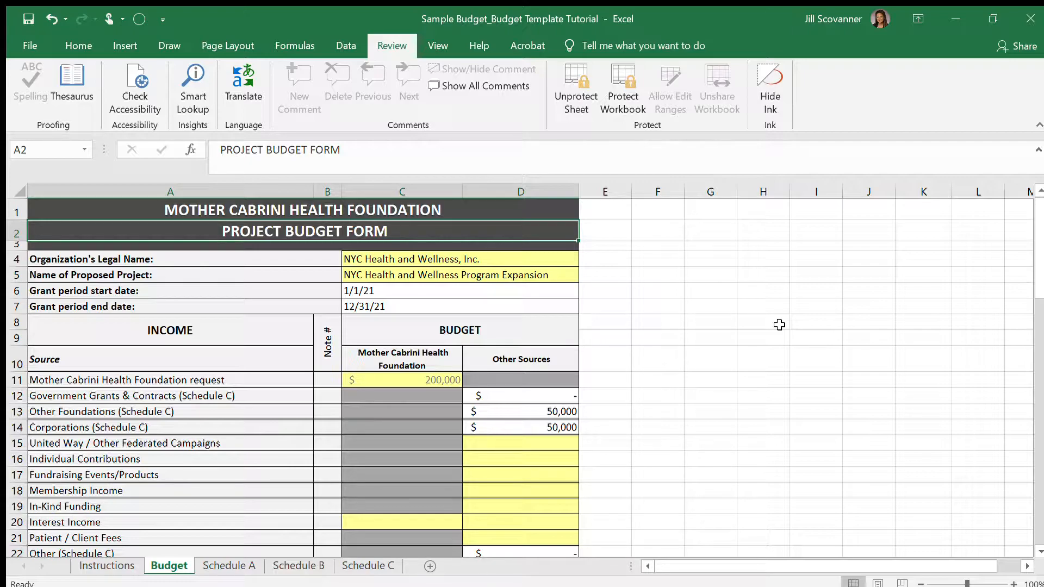
# Look over the Instructions, Budget, Schedule A, Schedule B and Schedule C sheets, and return to the Budget sheet.
pyautogui.hotkey('ctrl', 'pageup')
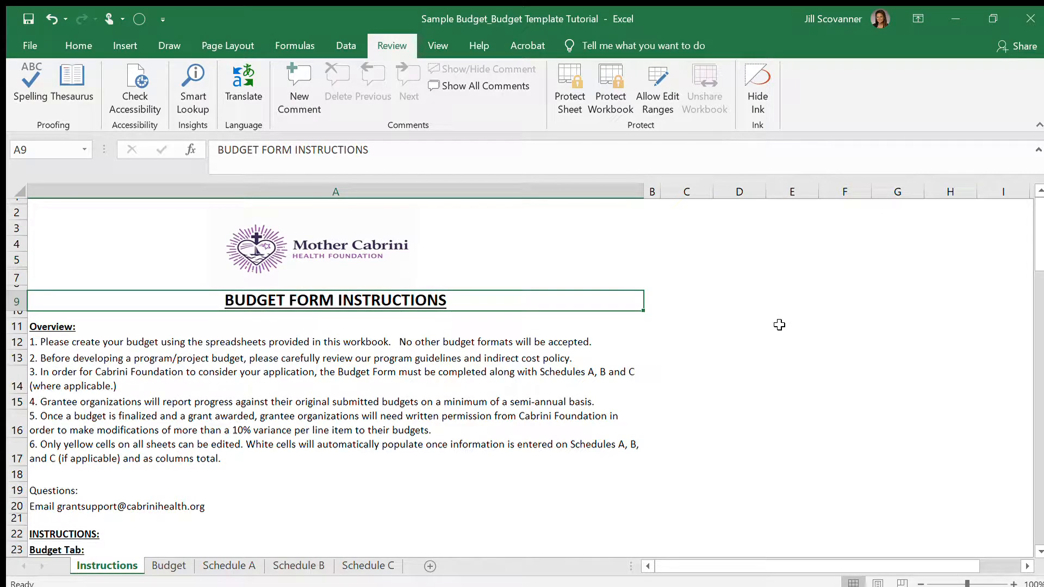
pyautogui.hotkey('ctrl', 'pagedown')
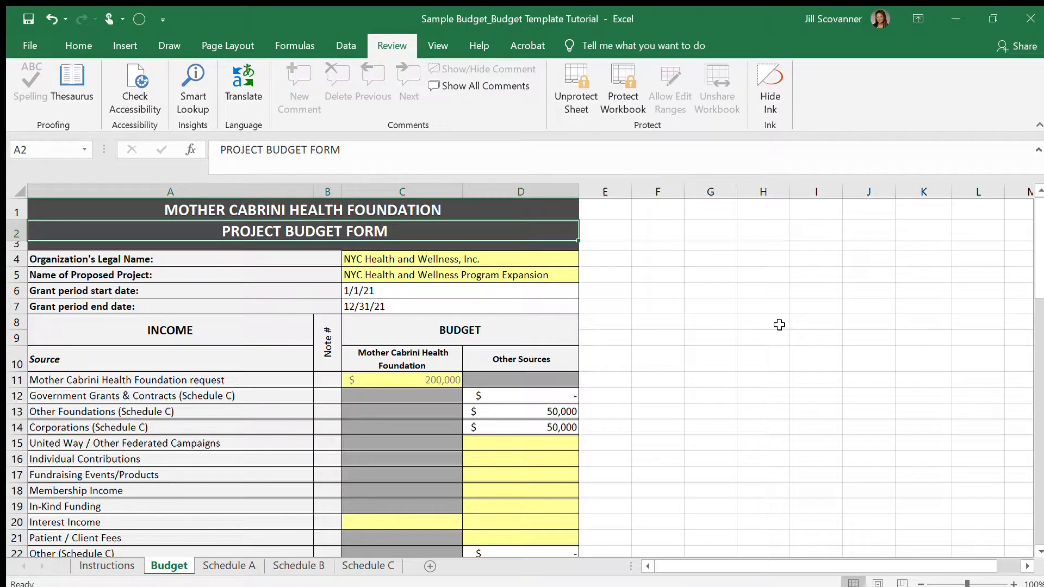
pyautogui.hotkey('ctrl', 'pagedown')
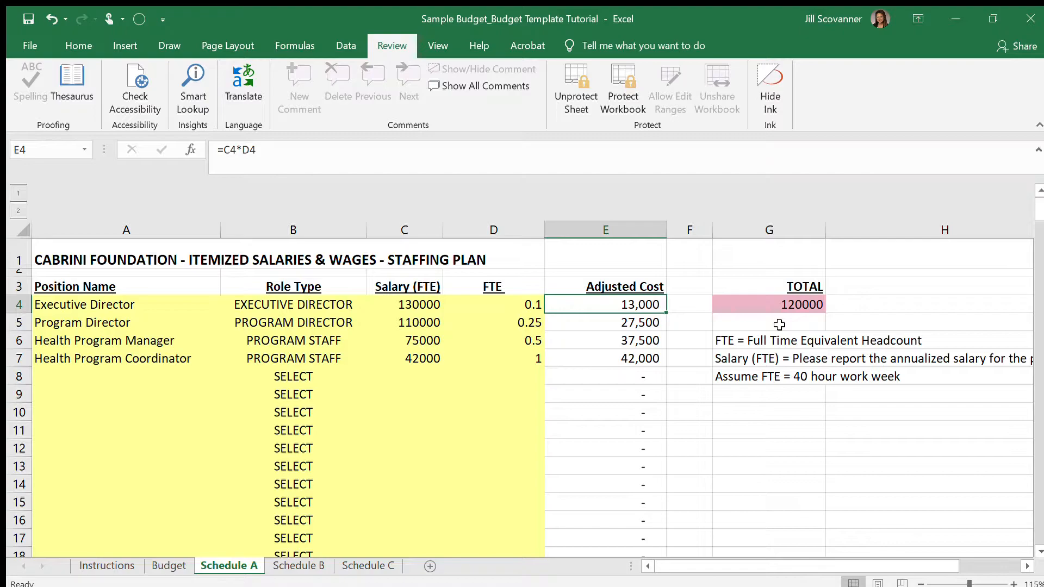
pyautogui.hotkey('ctrl', 'pagedown')
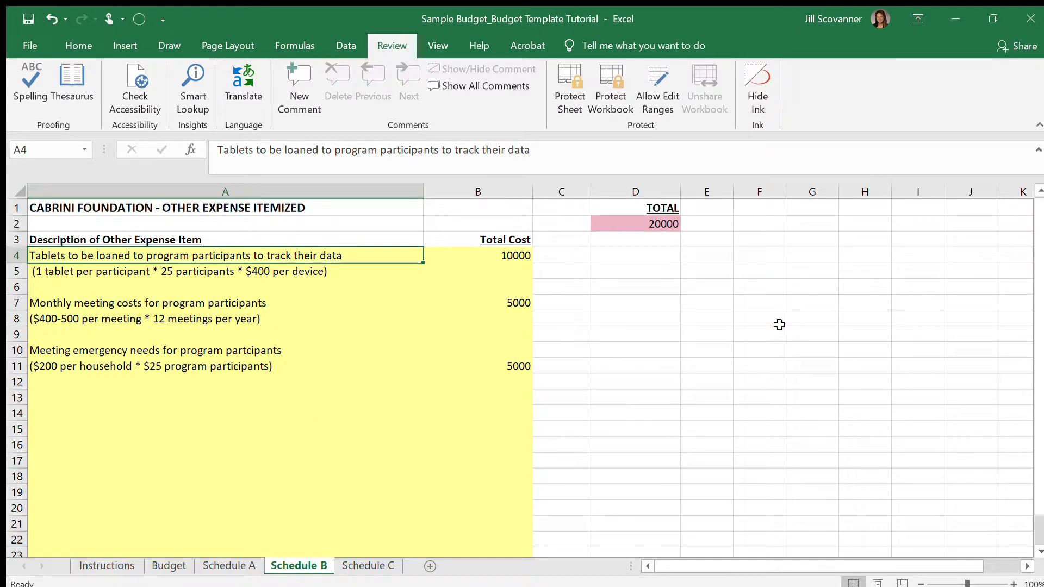
pyautogui.hotkey('ctrl', 'pagedown')
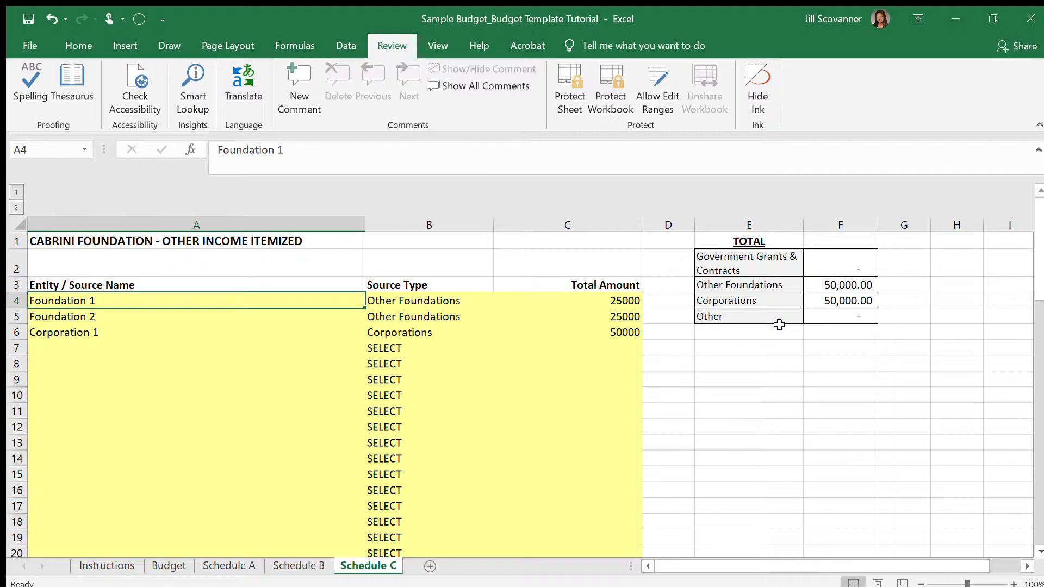
pyautogui.hotkey('ctrl', 'pageup')
pyautogui.hotkey('ctrl', 'pageup')
pyautogui.hotkey('ctrl', 'pageup')
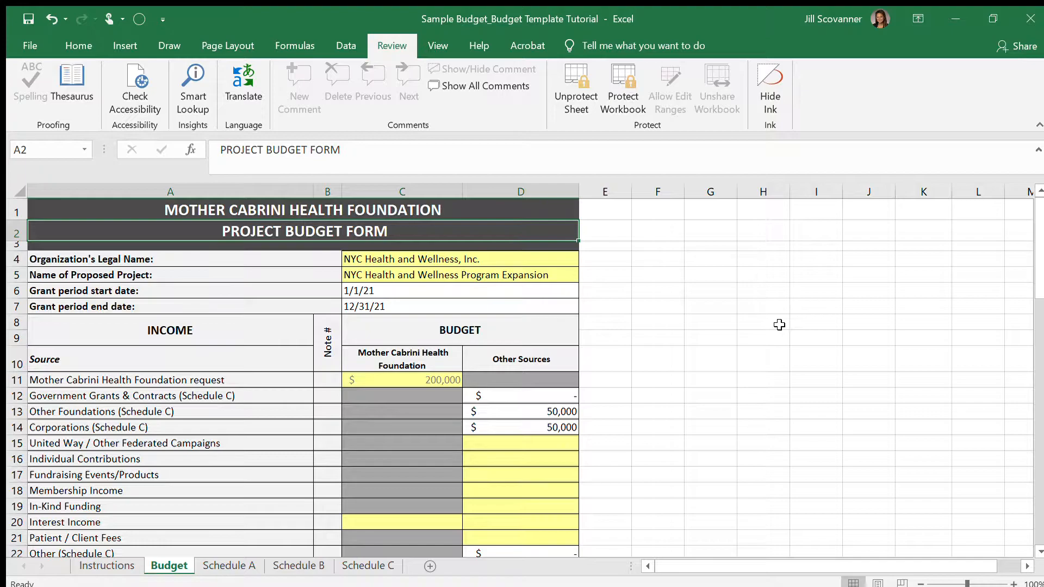
# Examine the organization's legal name, proposed project name, and grant period start and end dates on the Budget sheet.
pyautogui.click(533, 256)
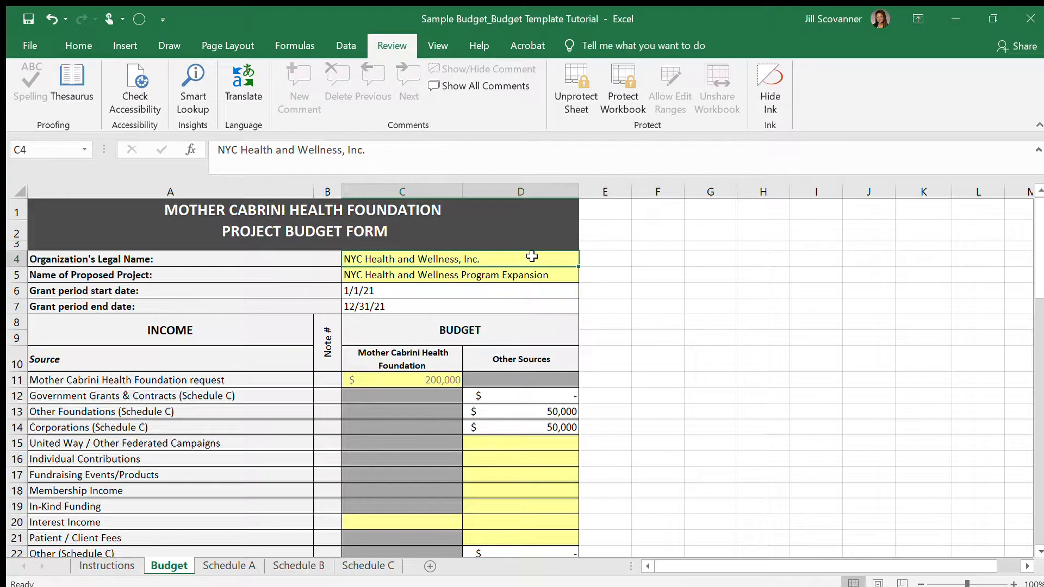
pyautogui.press('Down')
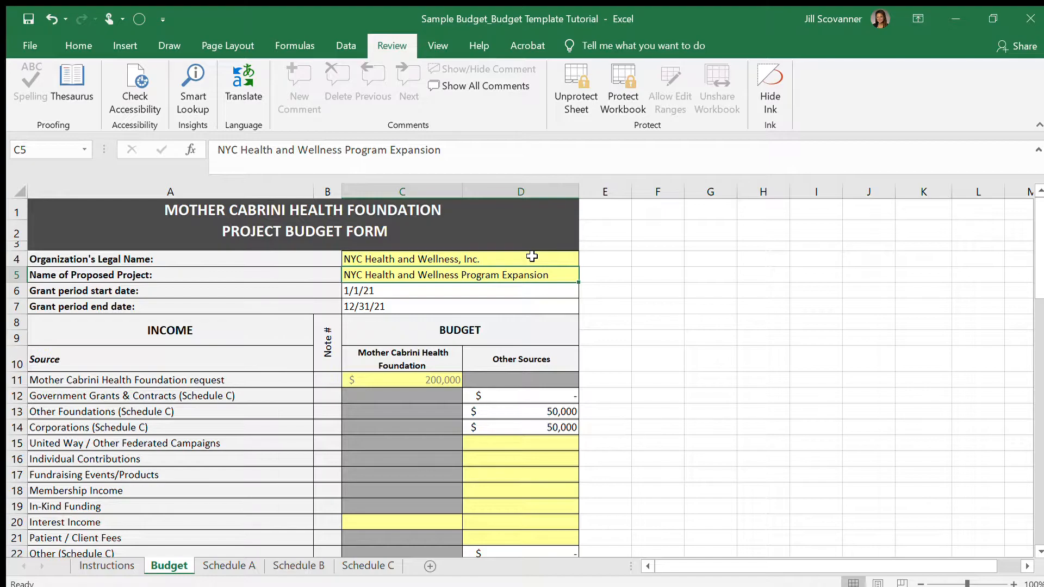
pyautogui.press('Down')
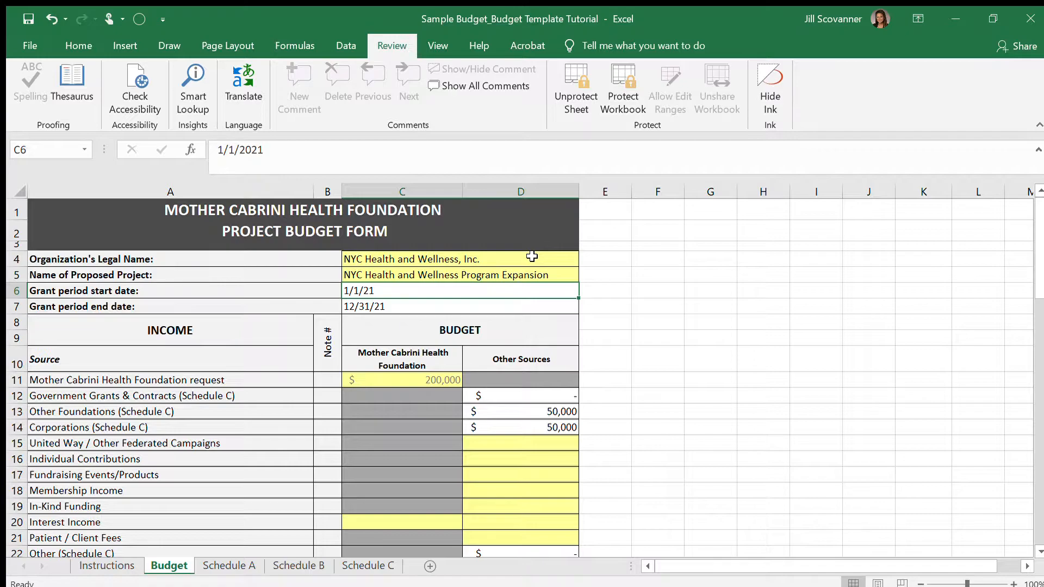
pyautogui.press('Down')
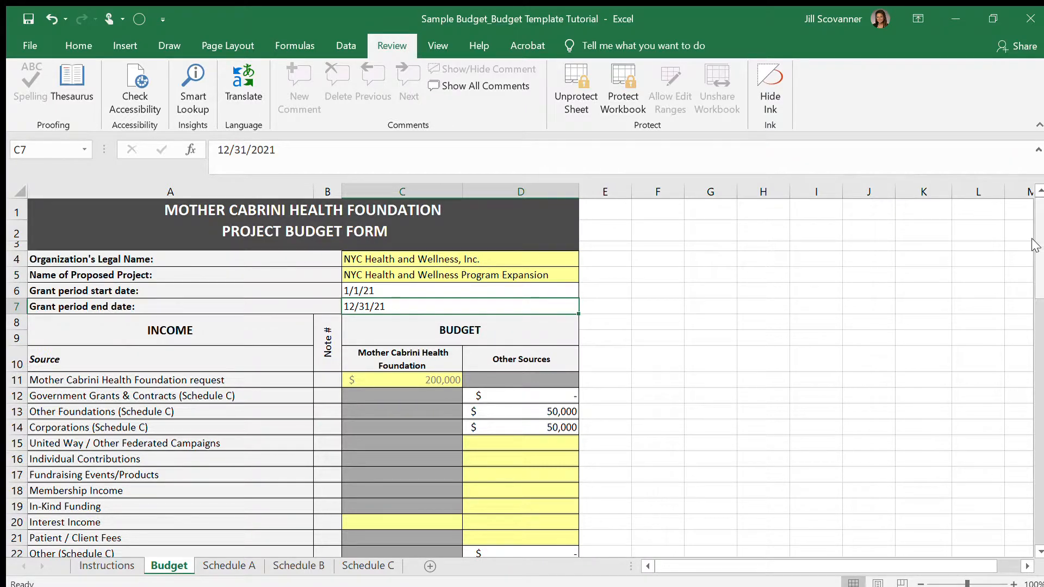
# Look through the income section and inspect the Mother Cabrini Health Foundation request amount in C11.
pyautogui.scroll(-2, 1035, 253)
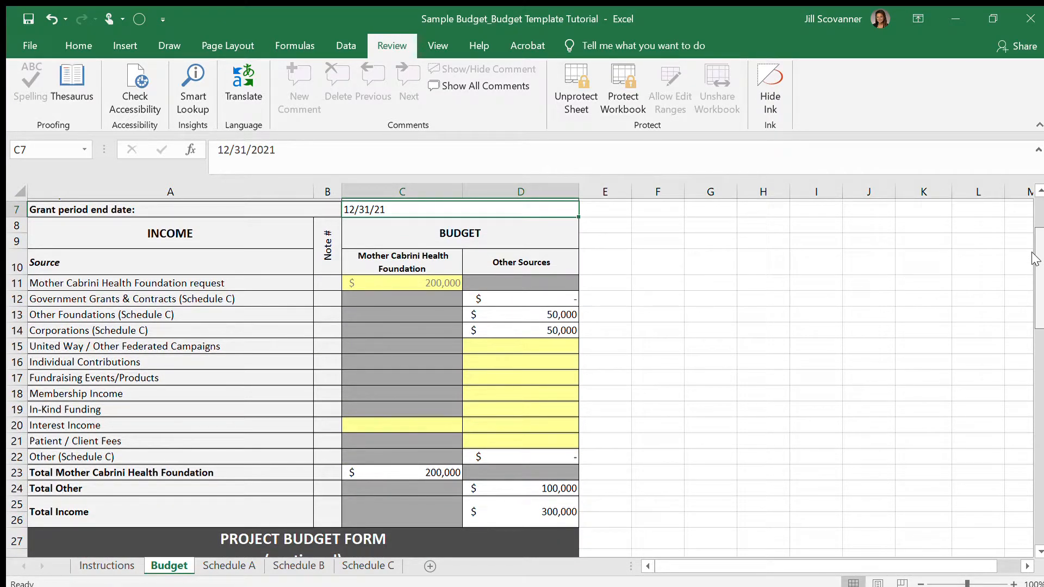
pyautogui.moveTo(1032, 253); pyautogui.dragTo(1032, 253)
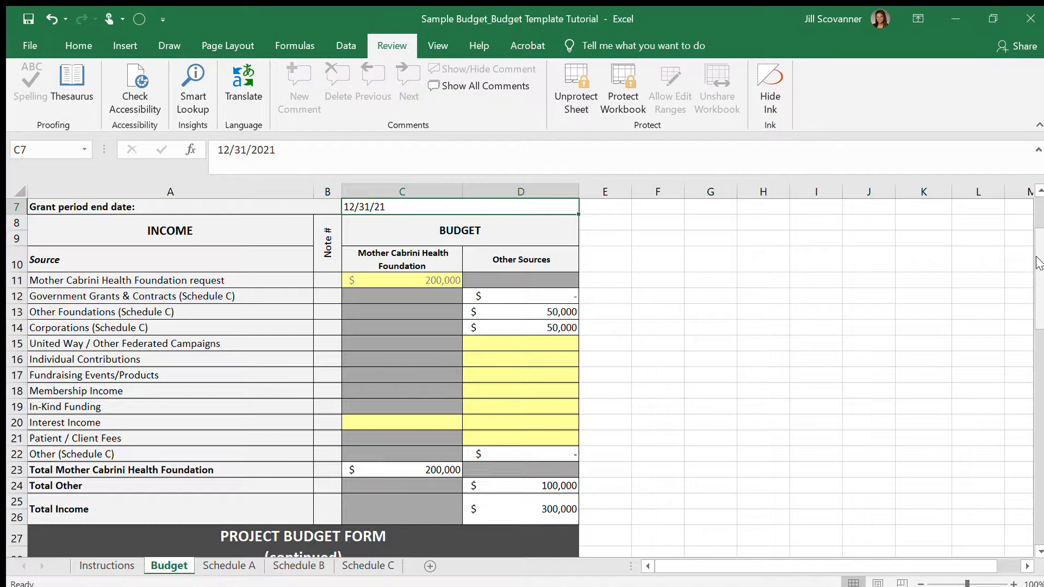
pyautogui.moveTo(1039, 263); pyautogui.dragTo(1017, 248)
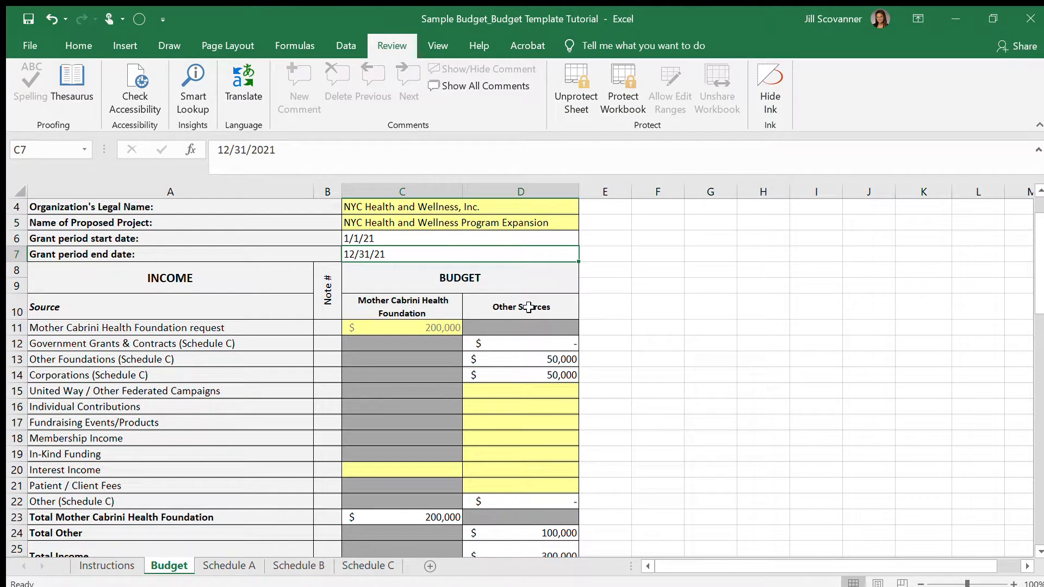
pyautogui.click(440, 328)
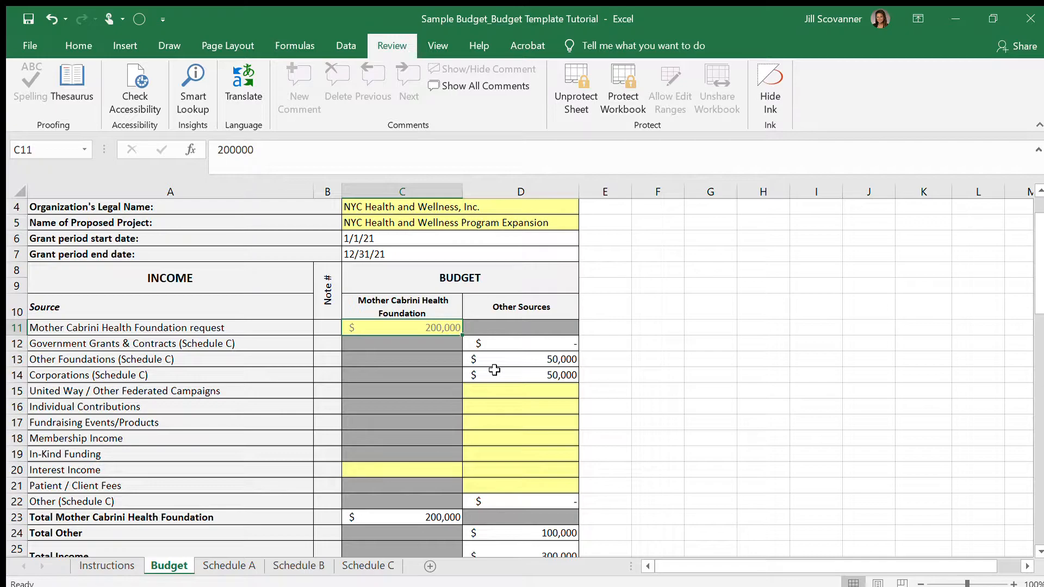
# Examine the source type and total amount of the Foundation 1 entry on Schedule C.
pyautogui.click(362, 566)
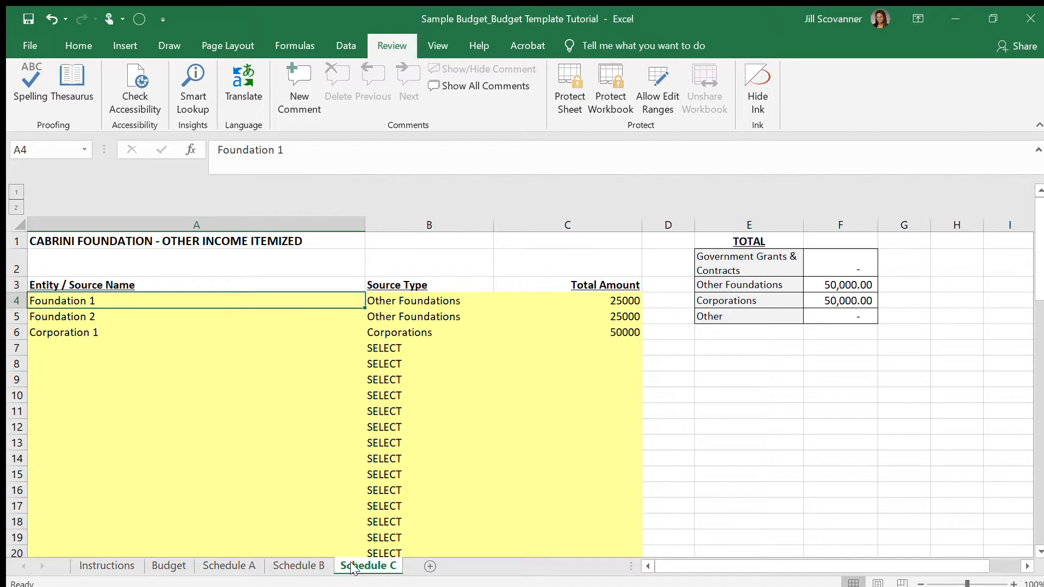
pyautogui.press('Right')
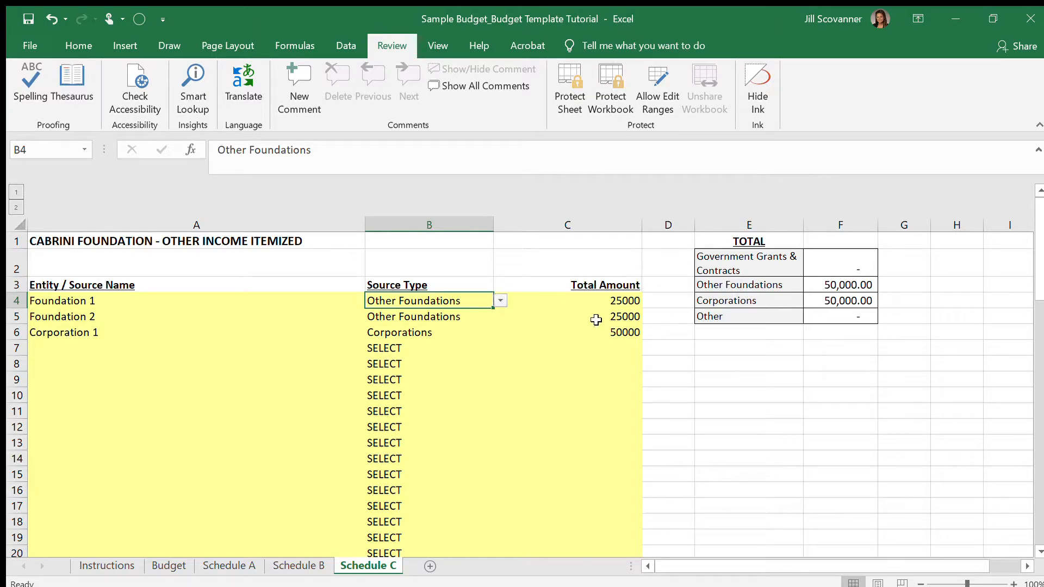
pyautogui.click(588, 303)
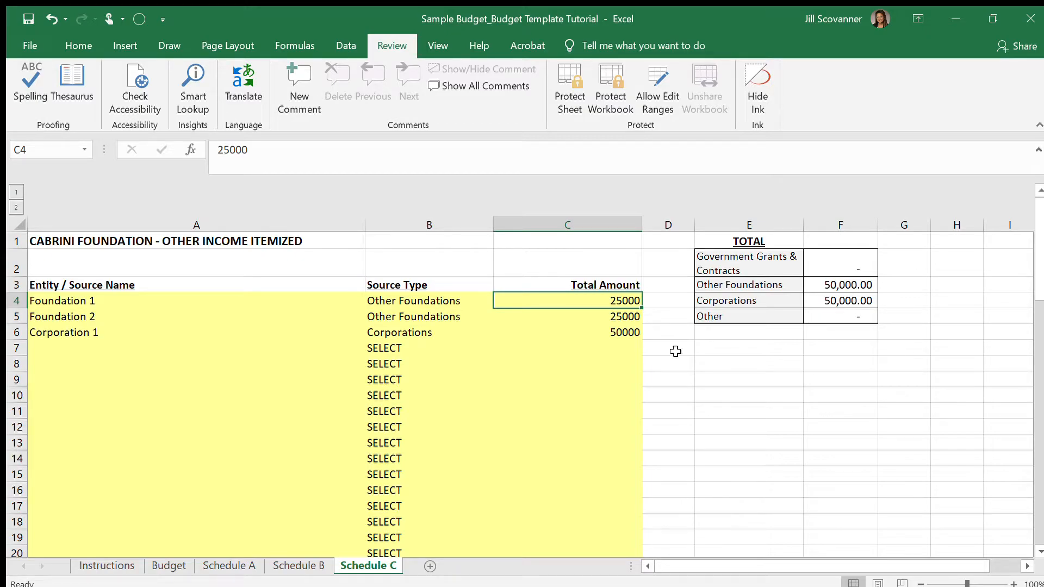
# Inspect the Total Mother Cabrini Health Foundation, Total Other and Total Income cells on the Budget sheet.
pyautogui.click(168, 566)
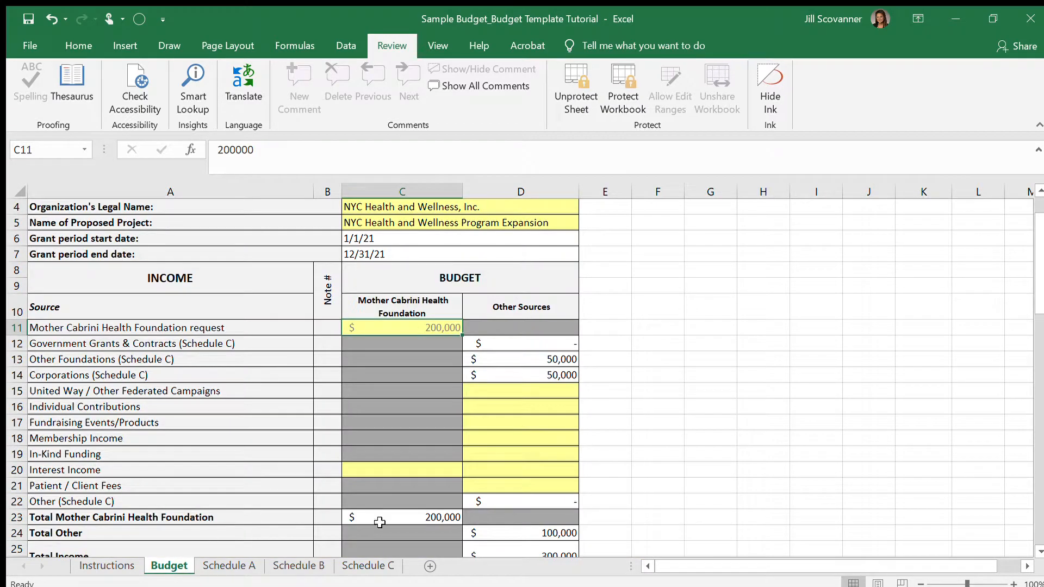
pyautogui.click(548, 534)
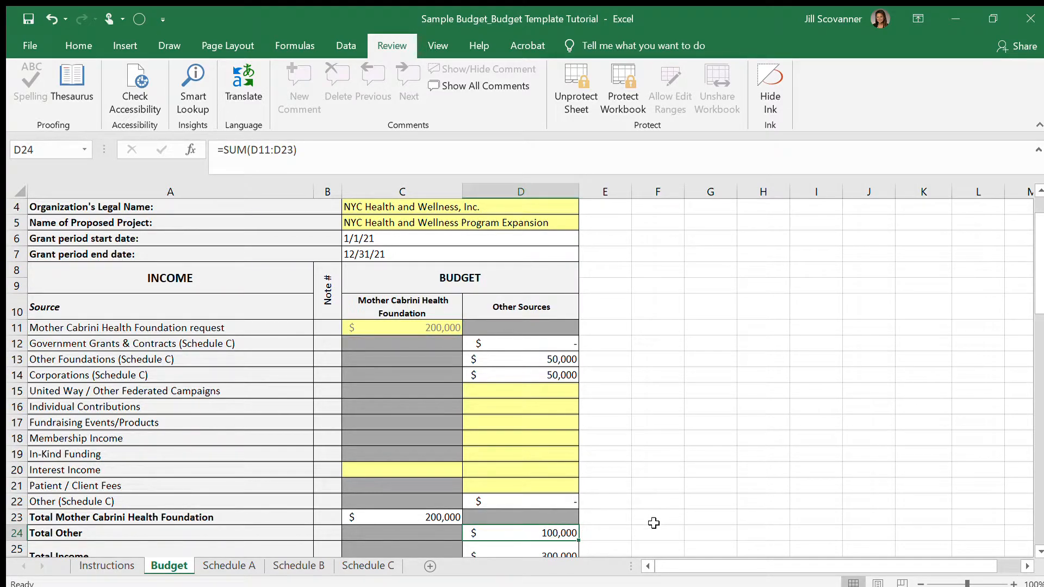
pyautogui.scroll(-1, 698, 426)
pyautogui.scroll(-1, 698, 427)
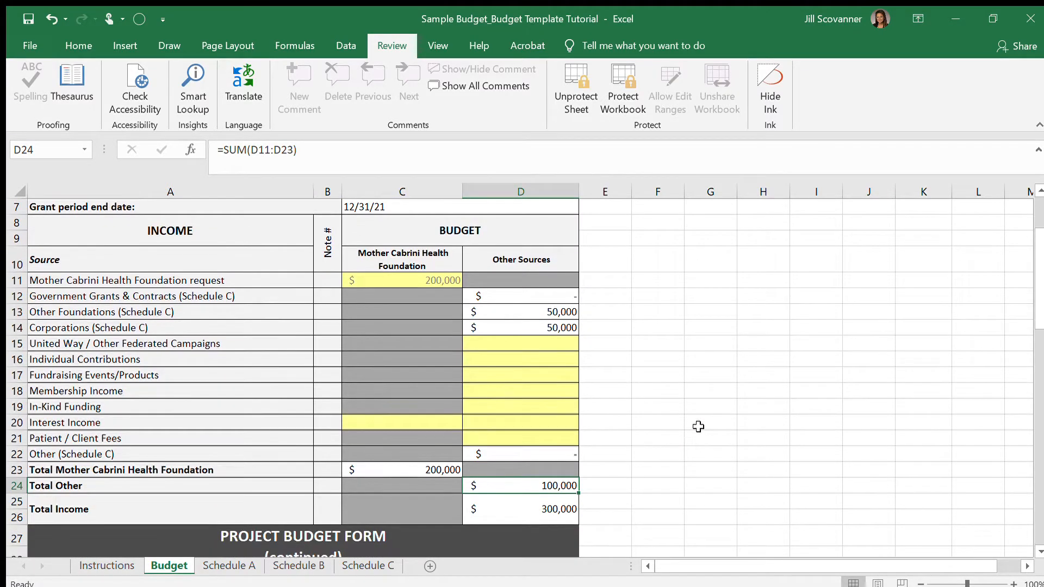
pyautogui.click(401, 472)
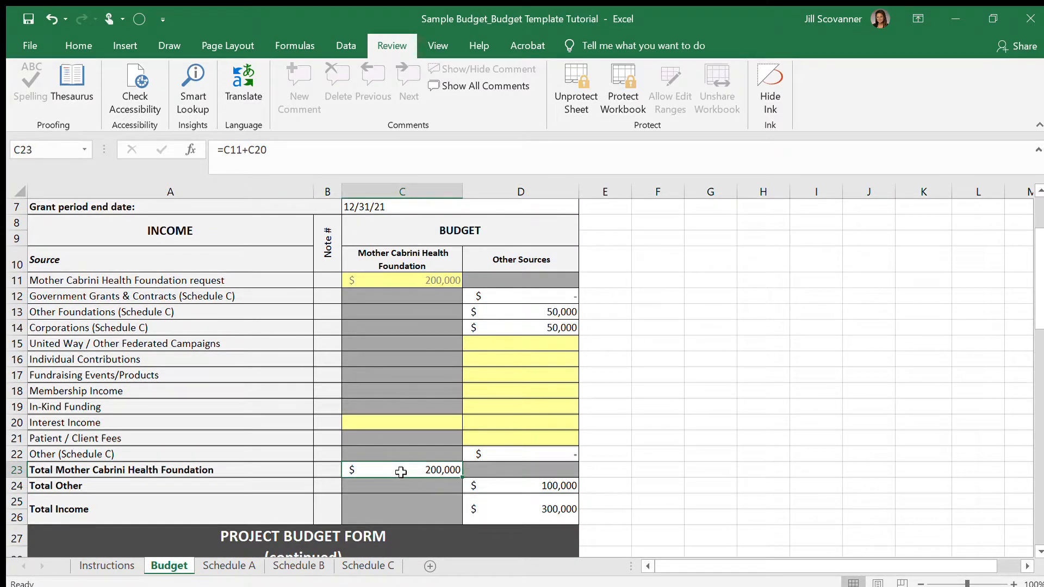
pyautogui.click(501, 490)
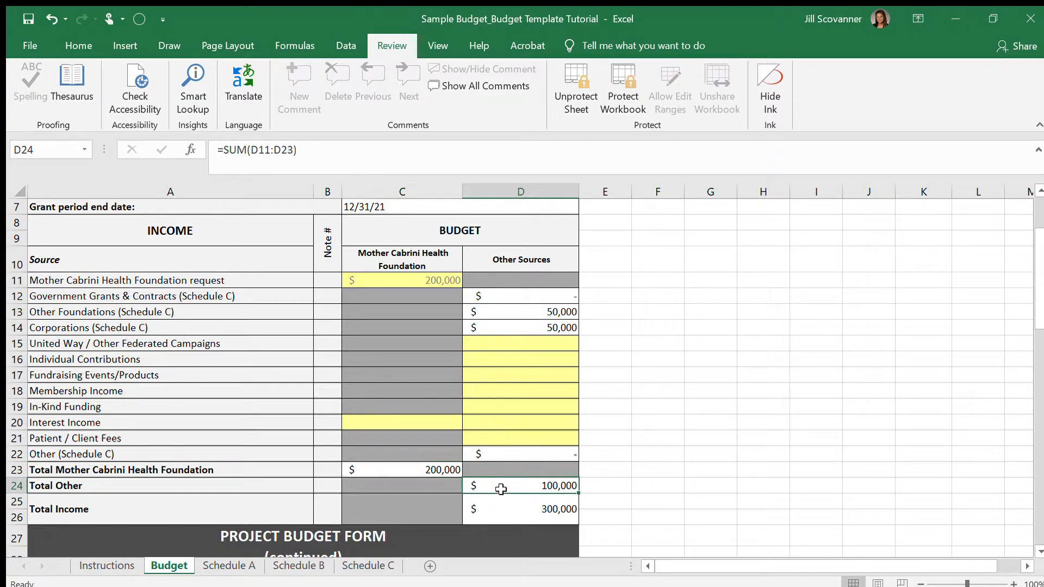
pyautogui.click(510, 511)
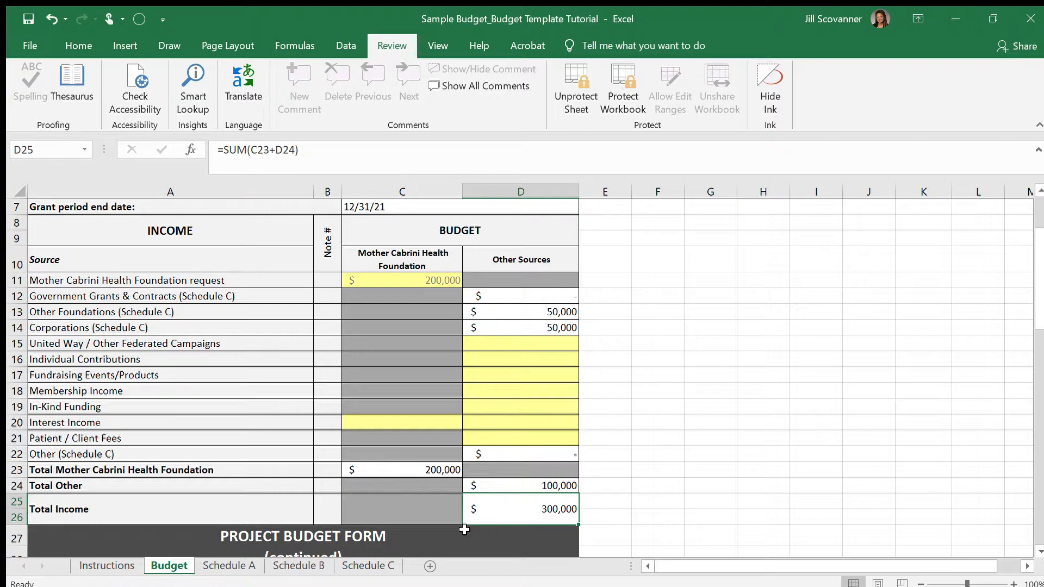
# Enter 20000 as the Mother Cabrini Health Foundation amount for Consultants & Professional Fees in the Budget sheet's expenses section.
pyautogui.moveTo(1042, 241); pyautogui.dragTo(1040, 360)
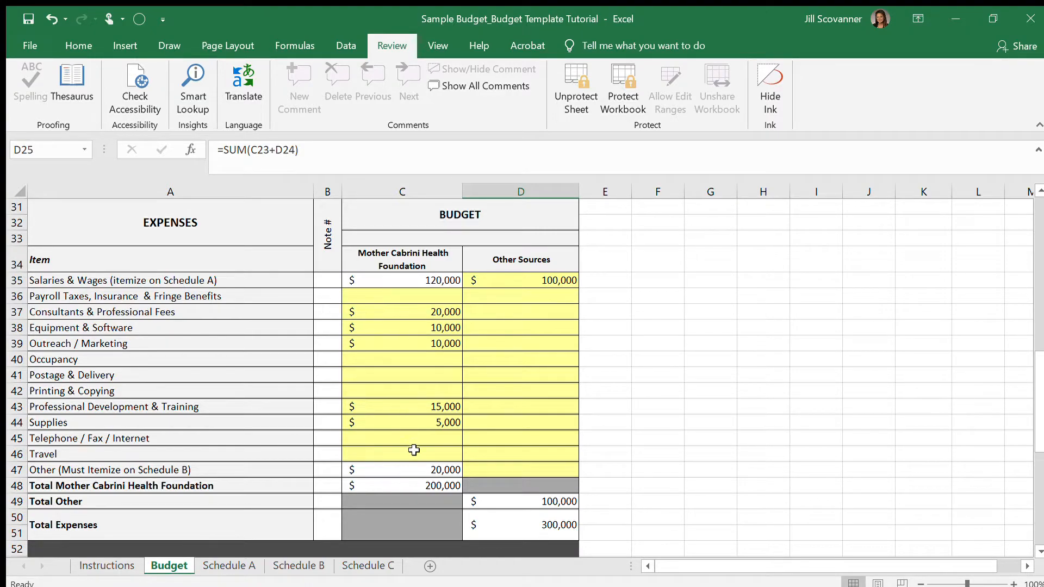
pyautogui.click(416, 312)
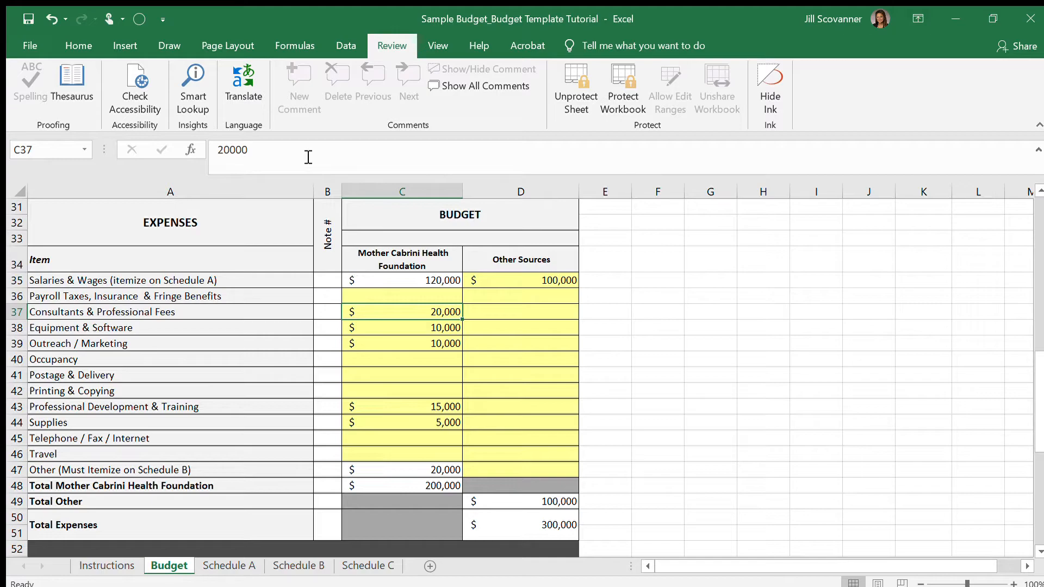
pyautogui.moveTo(327, 153); pyautogui.dragTo(160, 126)
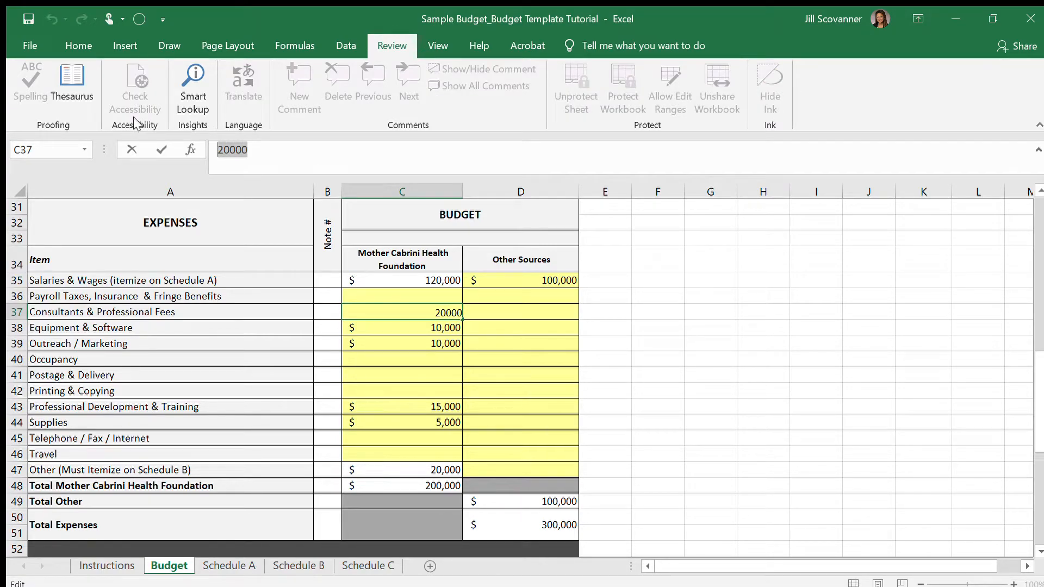
pyautogui.write('2000')
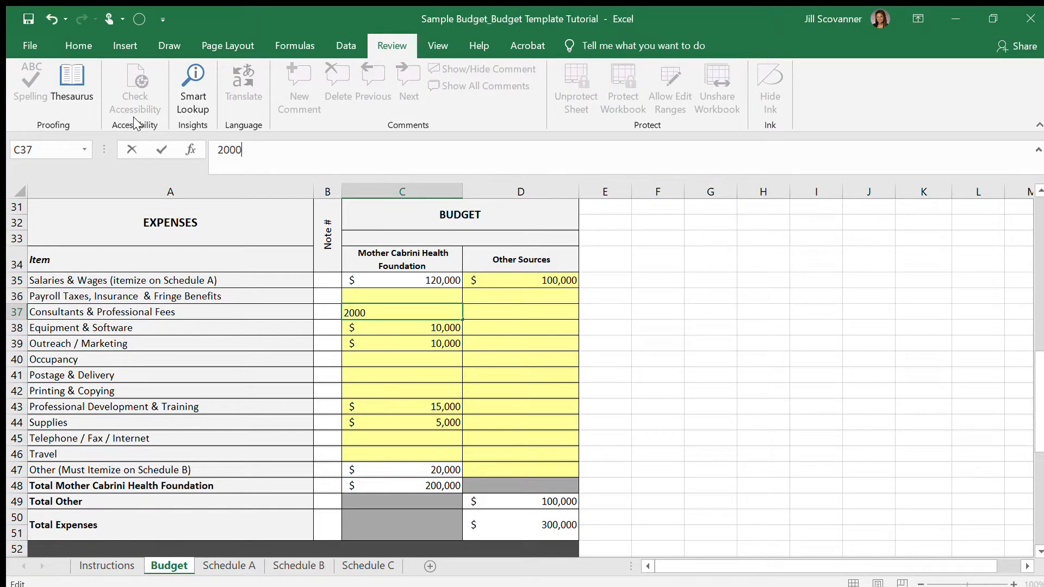
pyautogui.write('0')
pyautogui.press('Return')
pyautogui.press('Return')
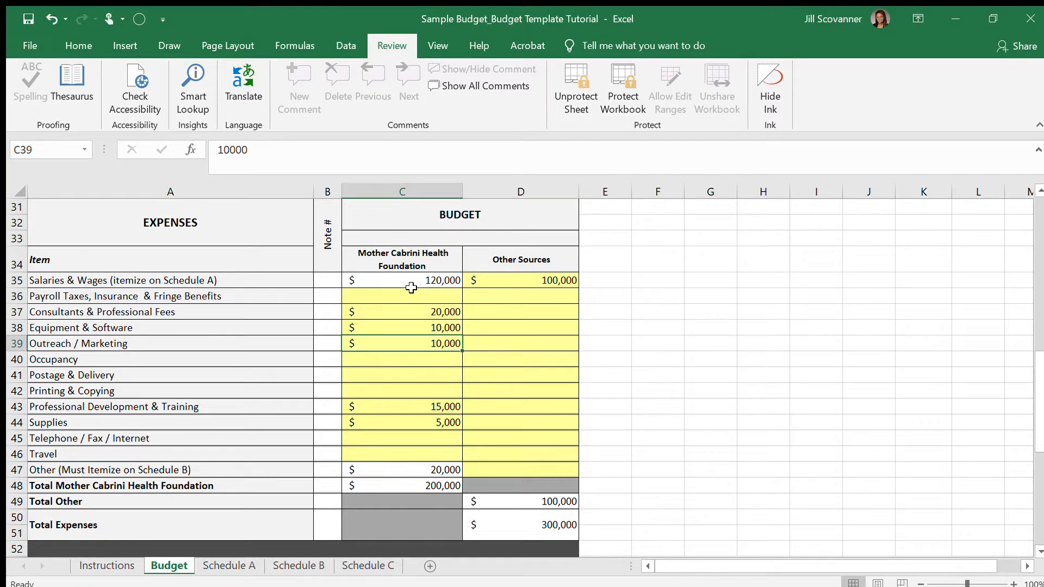
# Review the Executive Director's position, role type and salary on Schedule A, undoing and redoing the last role type change.
pyautogui.click(246, 565)
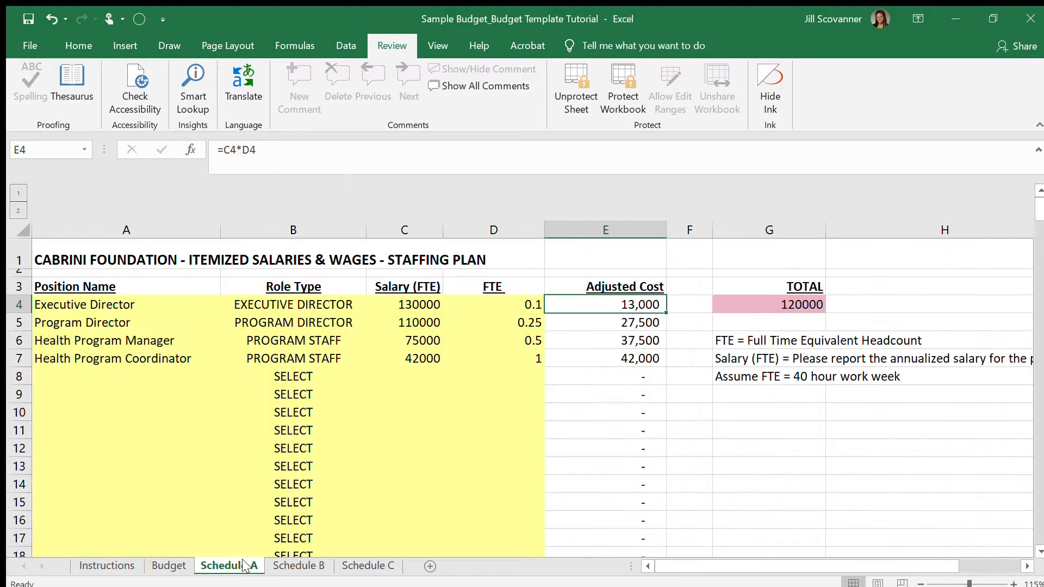
pyautogui.click(140, 306)
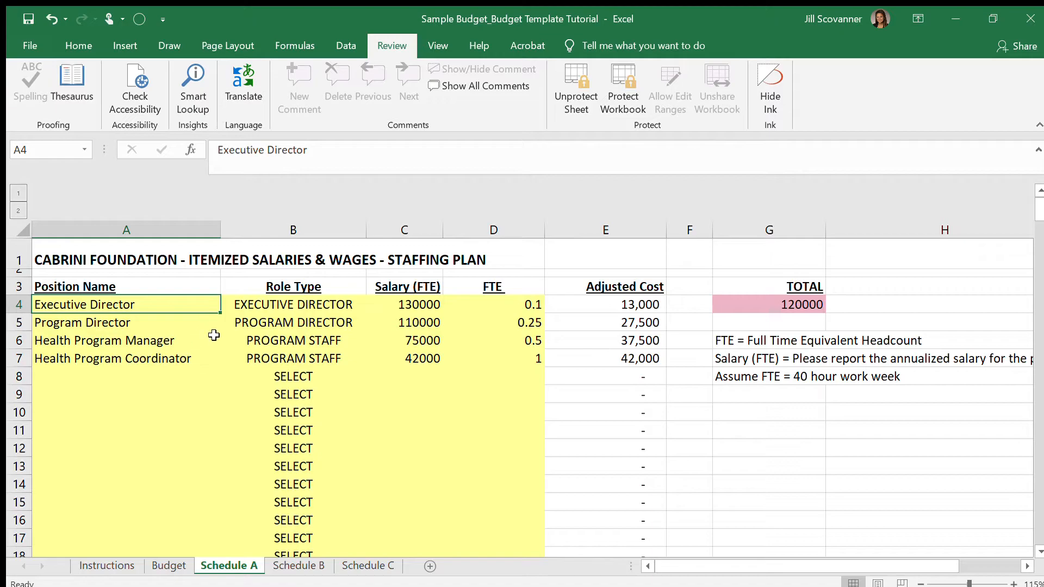
pyautogui.press('Right')
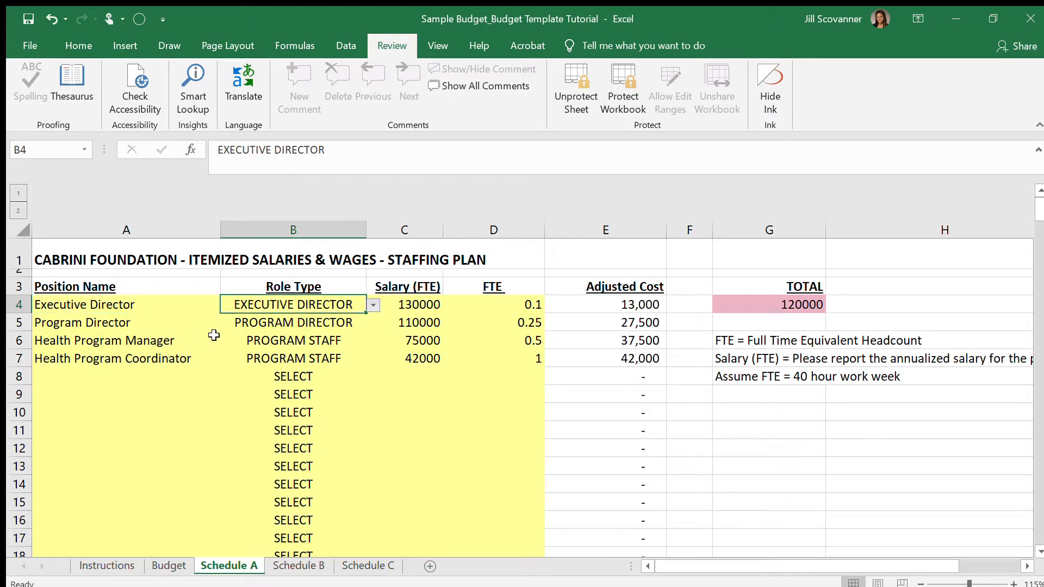
pyautogui.hotkey('ctrl', 'z')
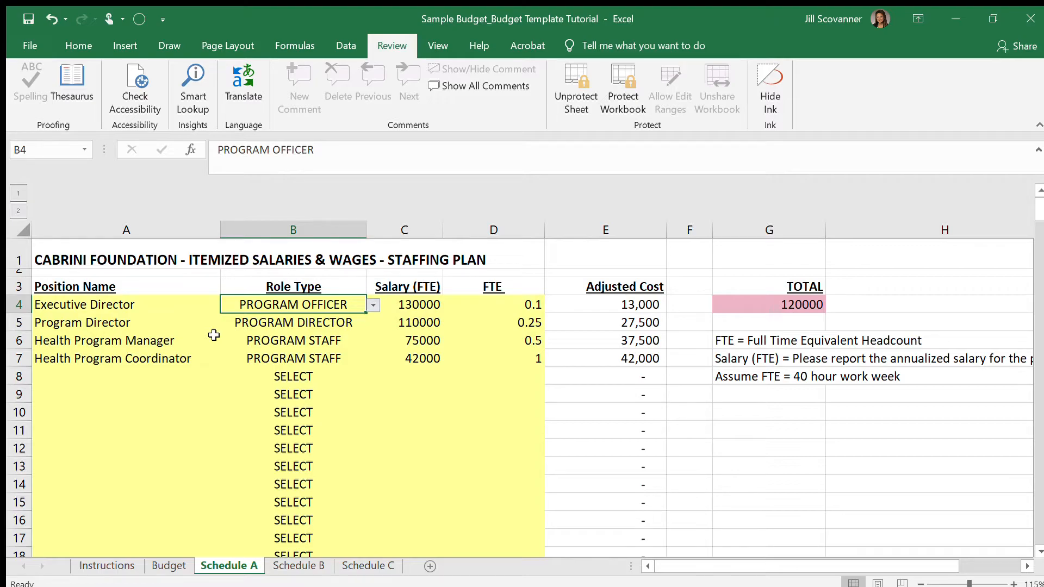
pyautogui.hotkey('ctrl', 'y')
pyautogui.press('Right')
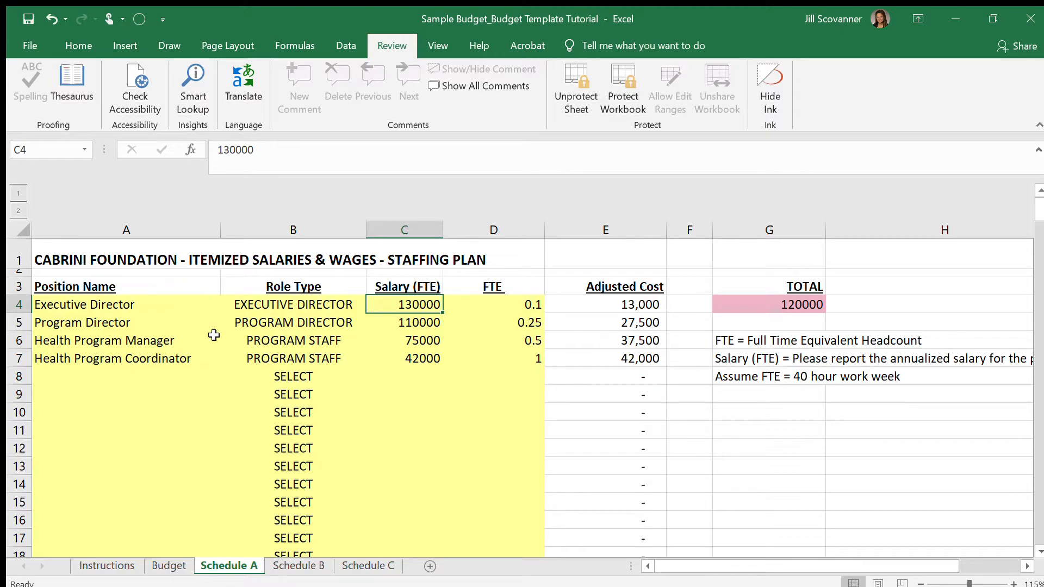
# Examine the FTE values on Schedule A from the Executive Director down to the Health Program Coordinator.
pyautogui.press('Right')
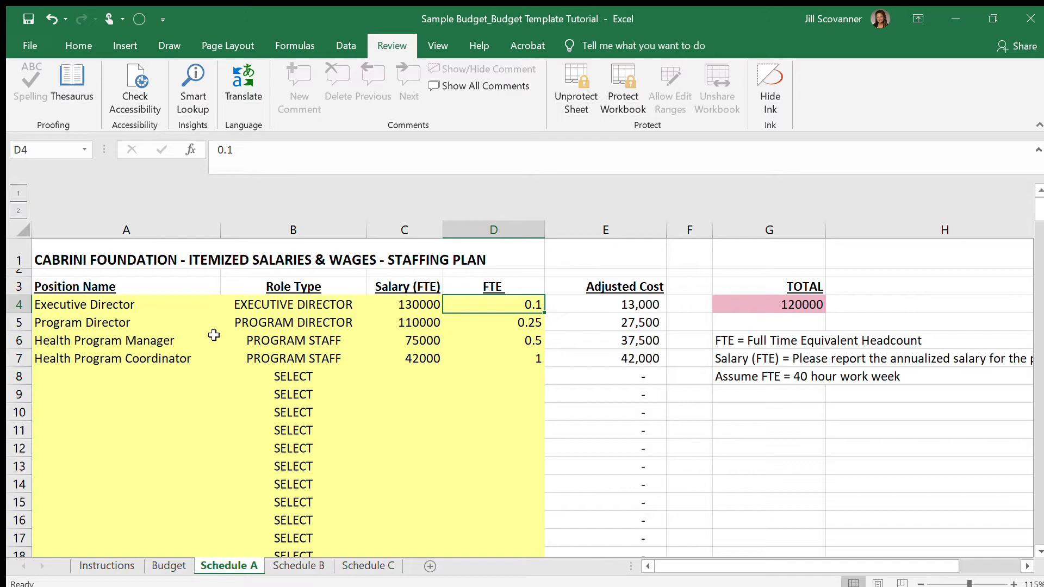
pyautogui.press('Left')
pyautogui.press('Right')
pyautogui.press('Down')
pyautogui.press('Down')
pyautogui.press('Down')
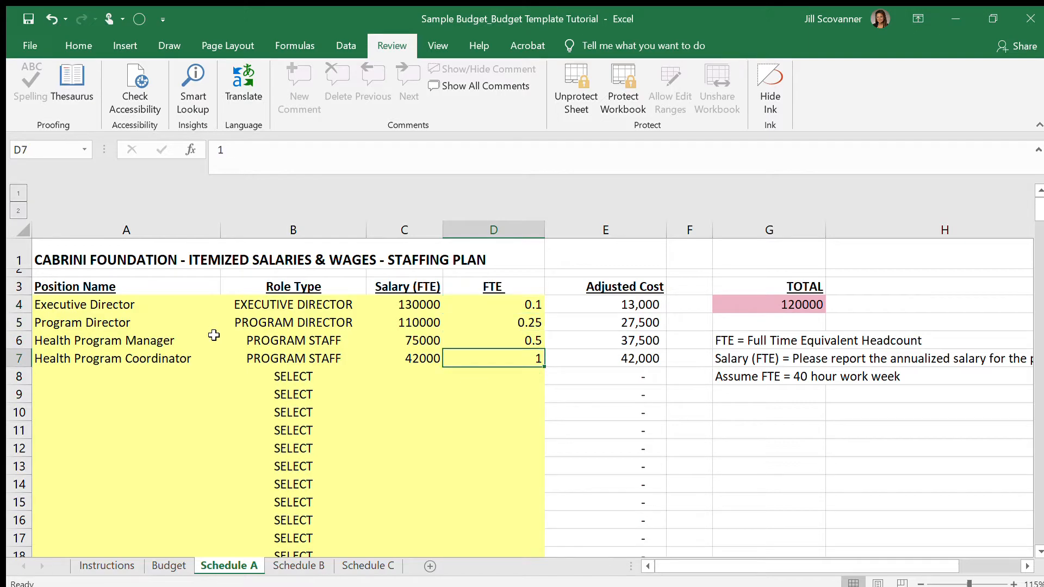
# Review the Health Program Coordinator's role type, salary and FTE on Schedule A.
pyautogui.press('Left')
pyautogui.press('Left')
pyautogui.press('Left')
pyautogui.press('Right')
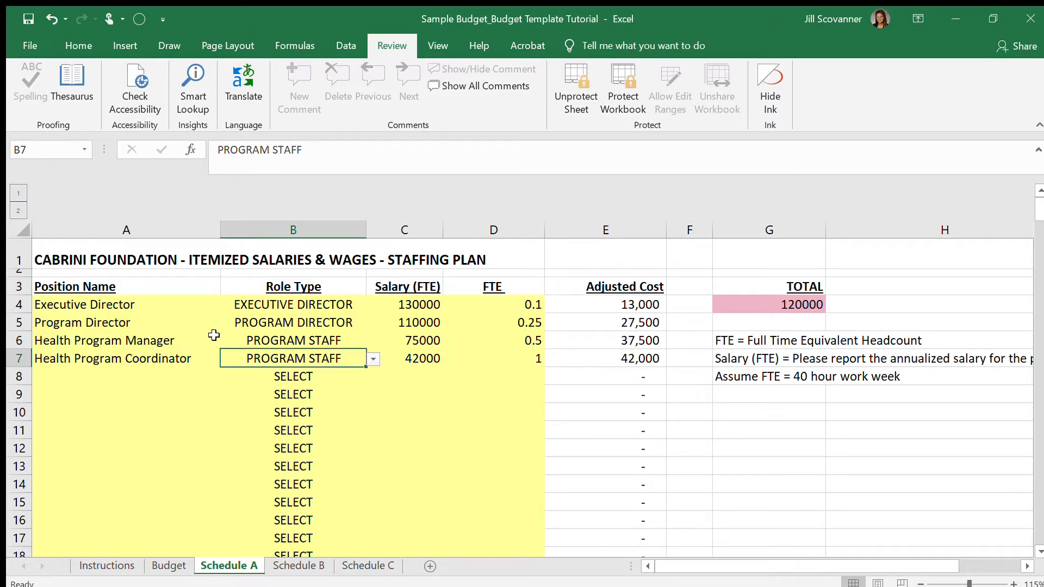
pyautogui.press('Right')
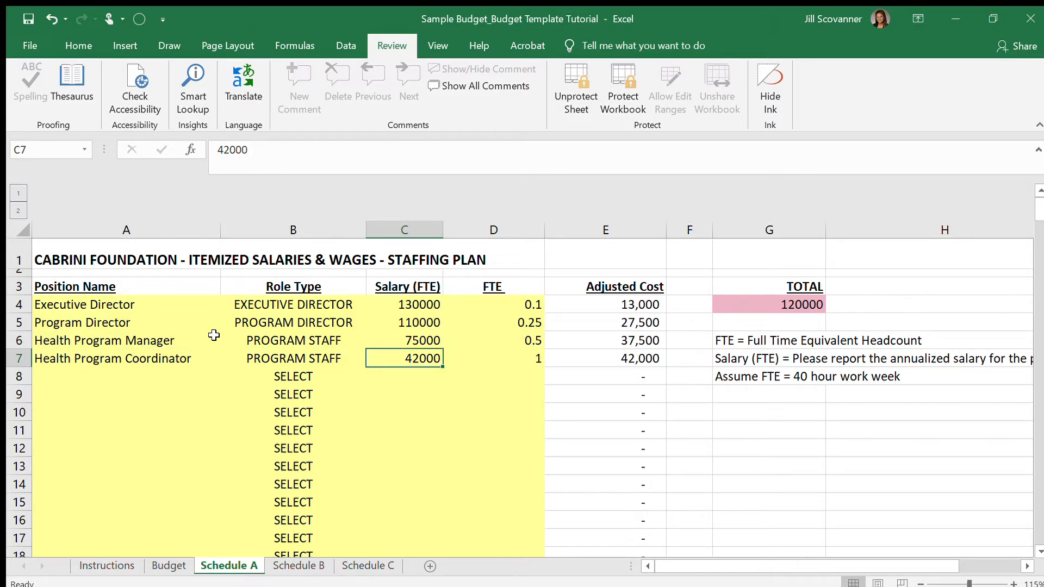
pyautogui.press('Right')
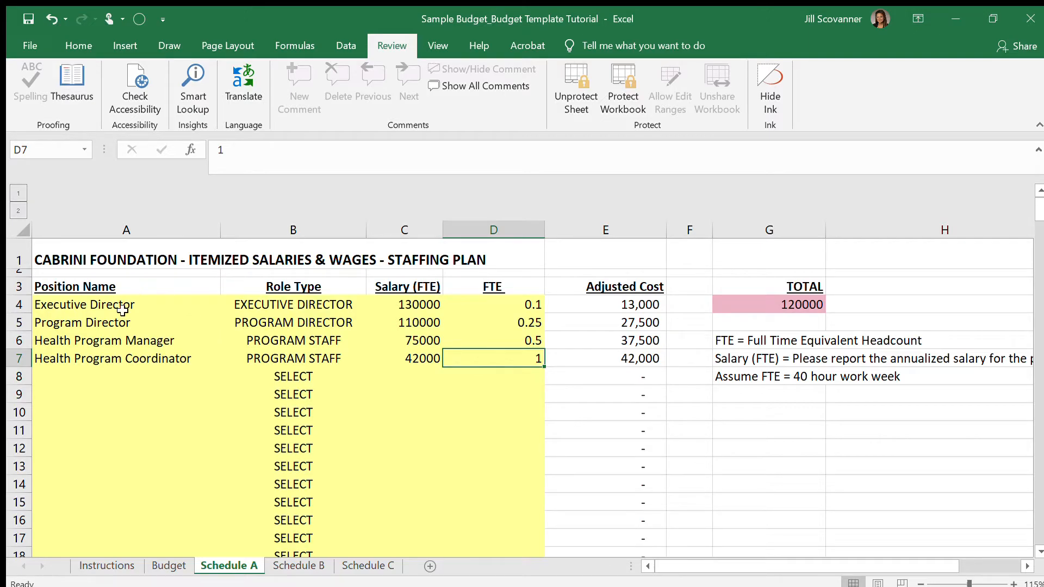
# Examine the four completed staffing rows on Schedule A, along with the Adjusted Cost and TOTAL columns.
pyautogui.moveTo(124, 305); pyautogui.dragTo(522, 359)
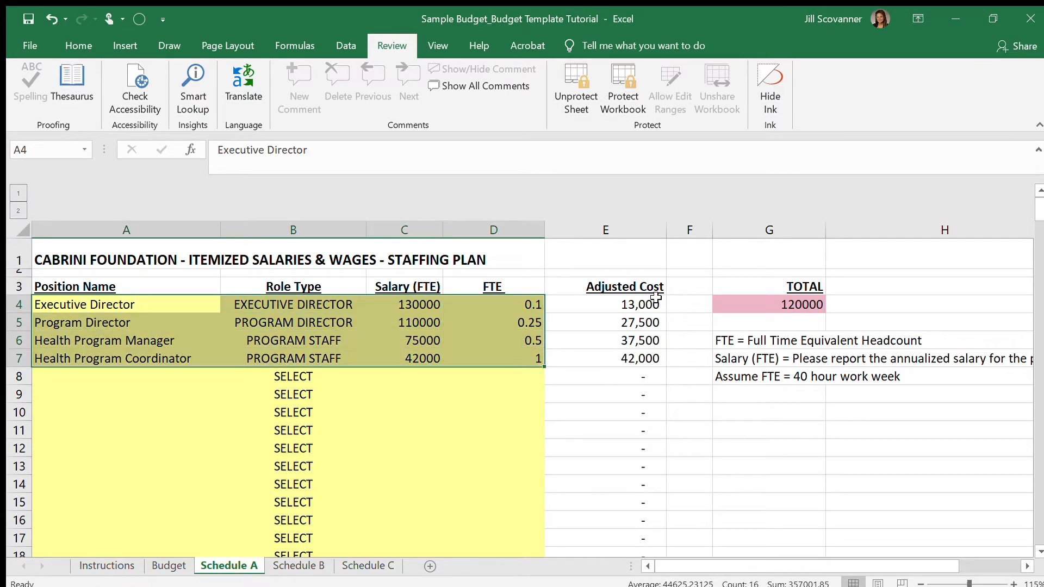
pyautogui.click(642, 235)
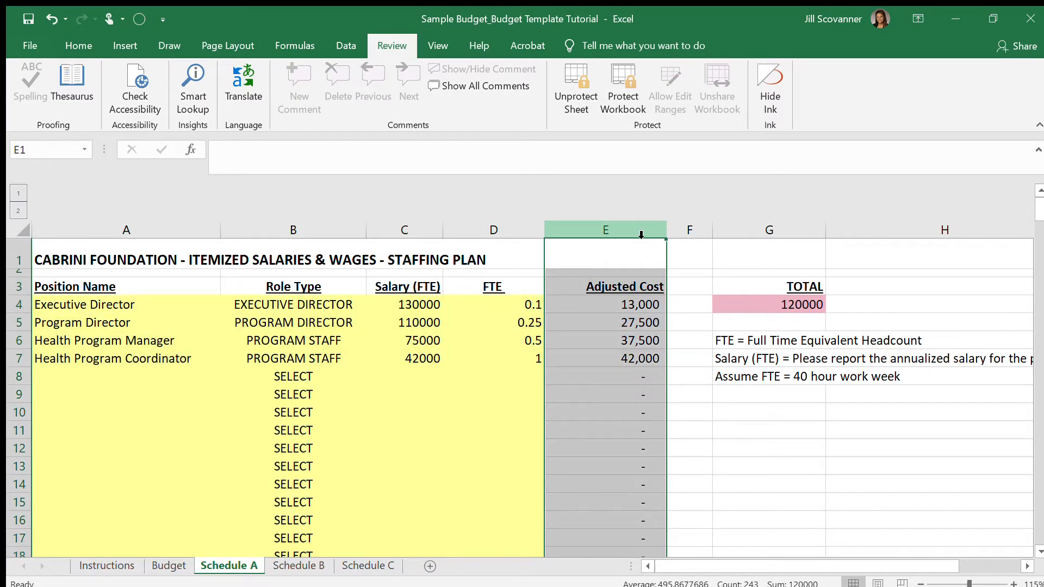
pyautogui.click(783, 236)
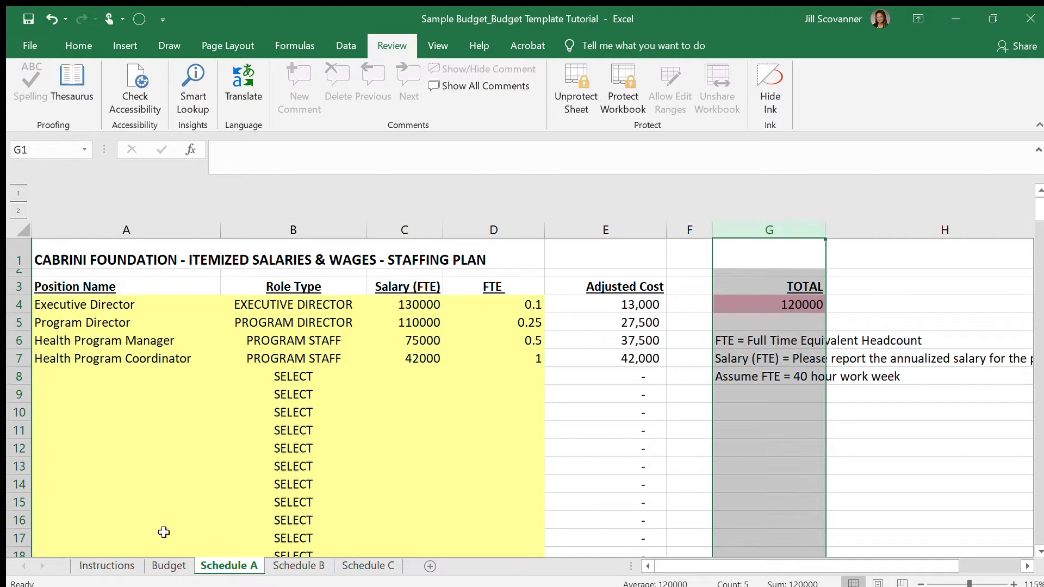
# Check the Other expense formula on the Budget sheet and the expense items from Payroll Taxes through Travel.
pyautogui.click(168, 565)
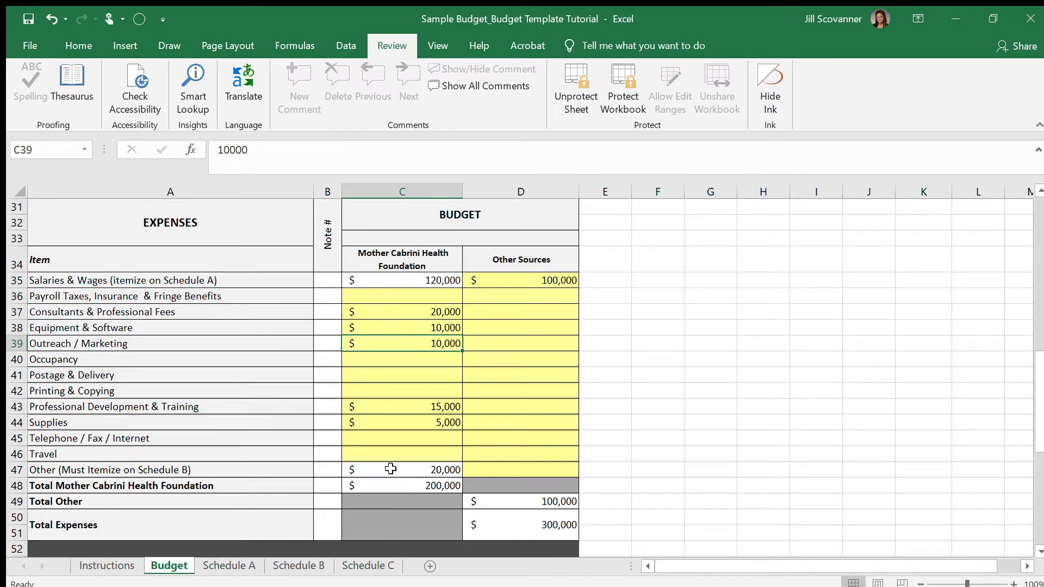
pyautogui.click(390, 468)
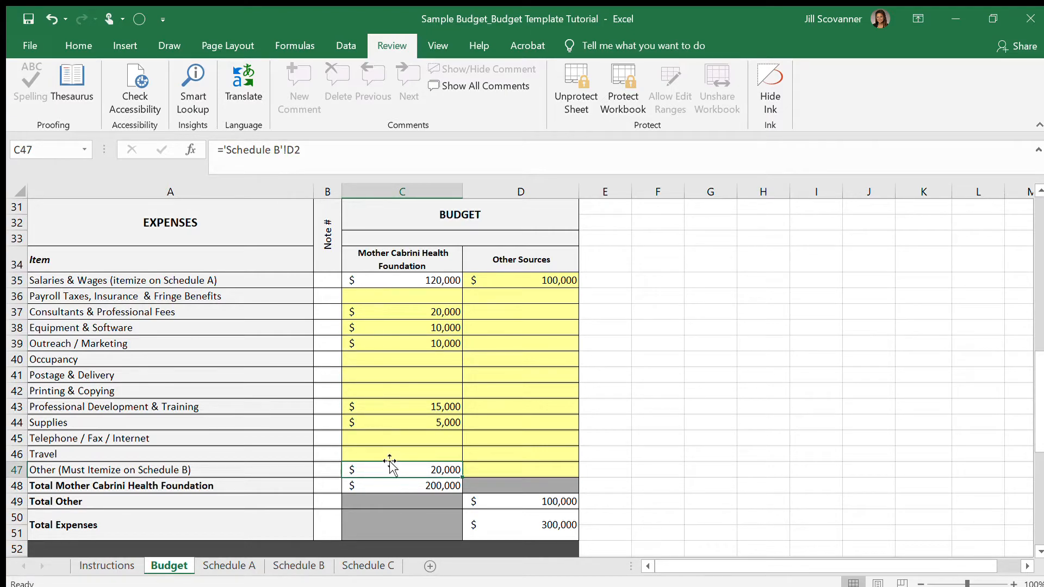
pyautogui.moveTo(262, 295); pyautogui.dragTo(252, 459)
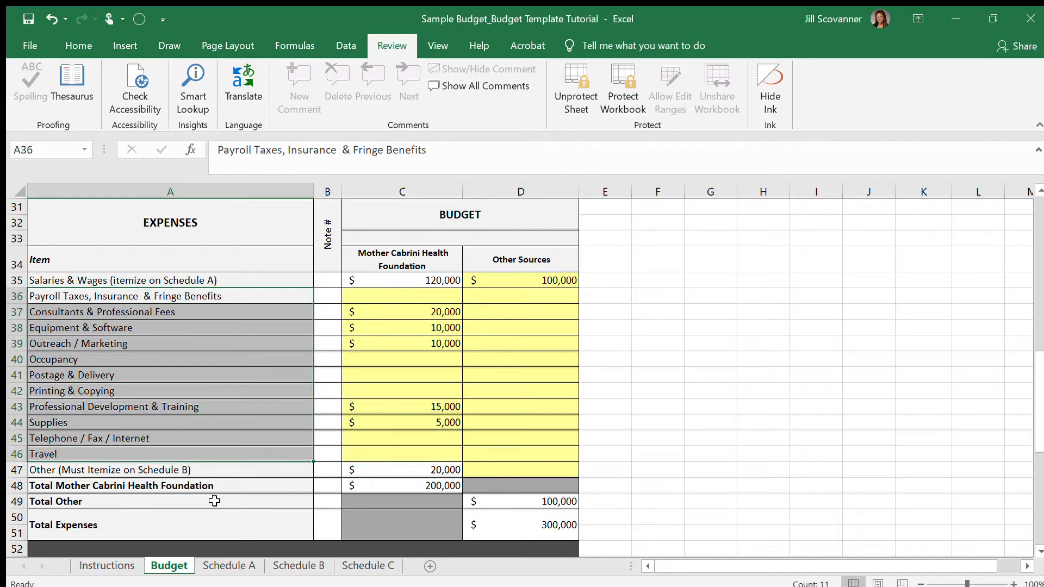
# Review the itemized other expenses on Schedule B, reading the tablet loan description and its cost calculation.
pyautogui.click(288, 565)
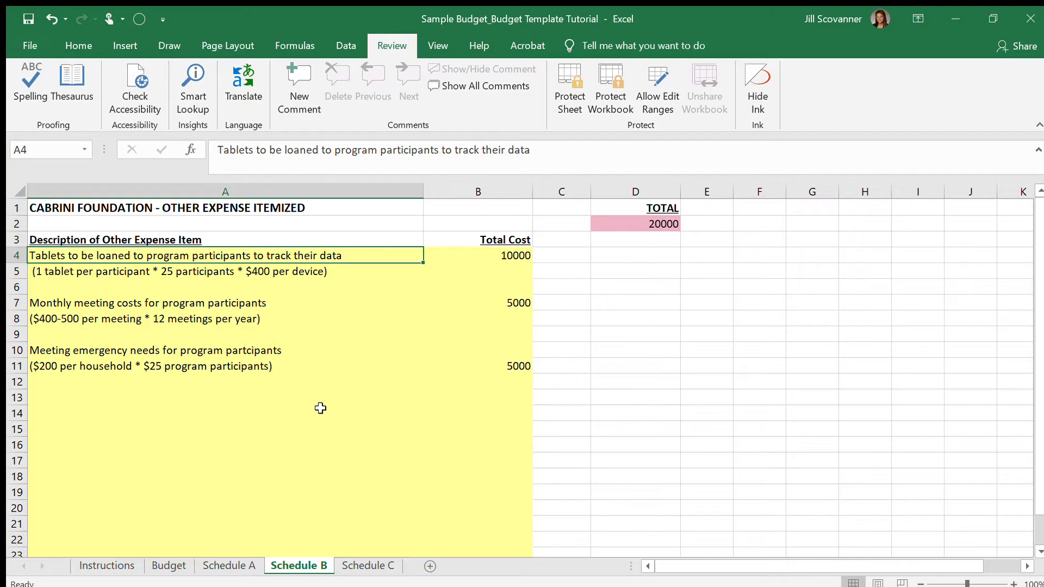
pyautogui.moveTo(310, 254); pyautogui.dragTo(477, 365)
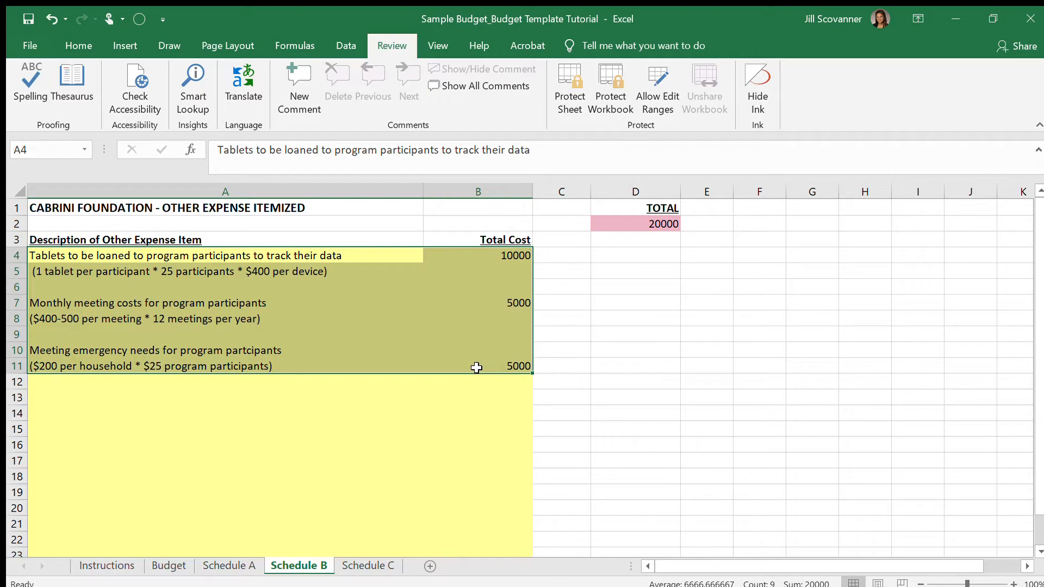
pyautogui.click(362, 260)
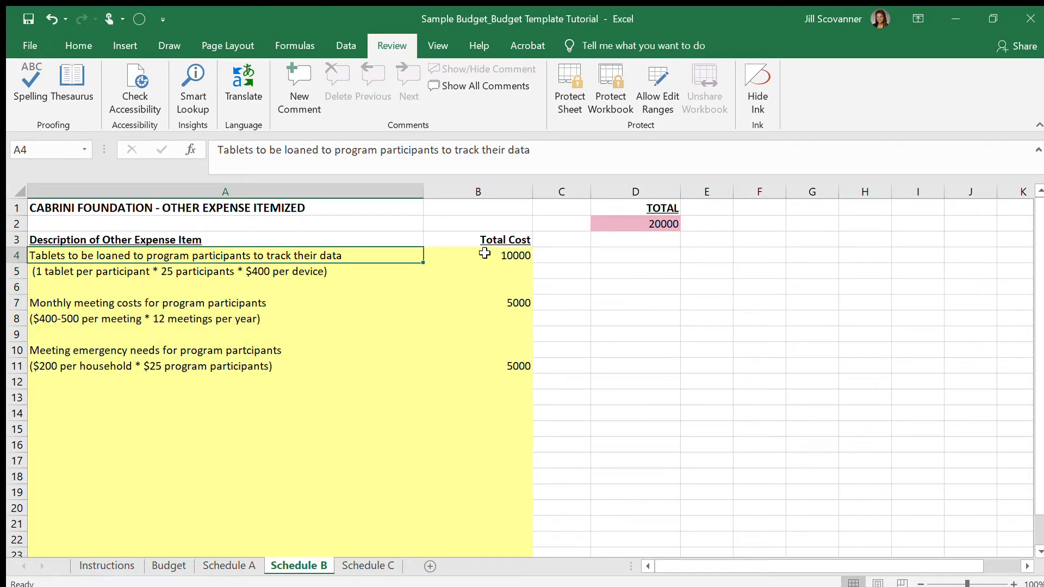
pyautogui.press('Down')
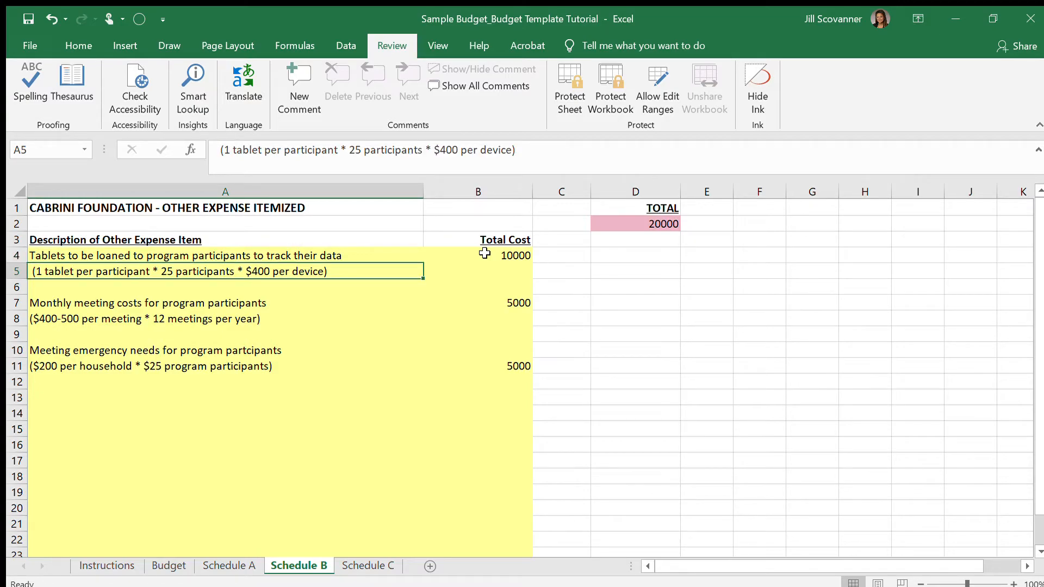
pyautogui.press('Up')
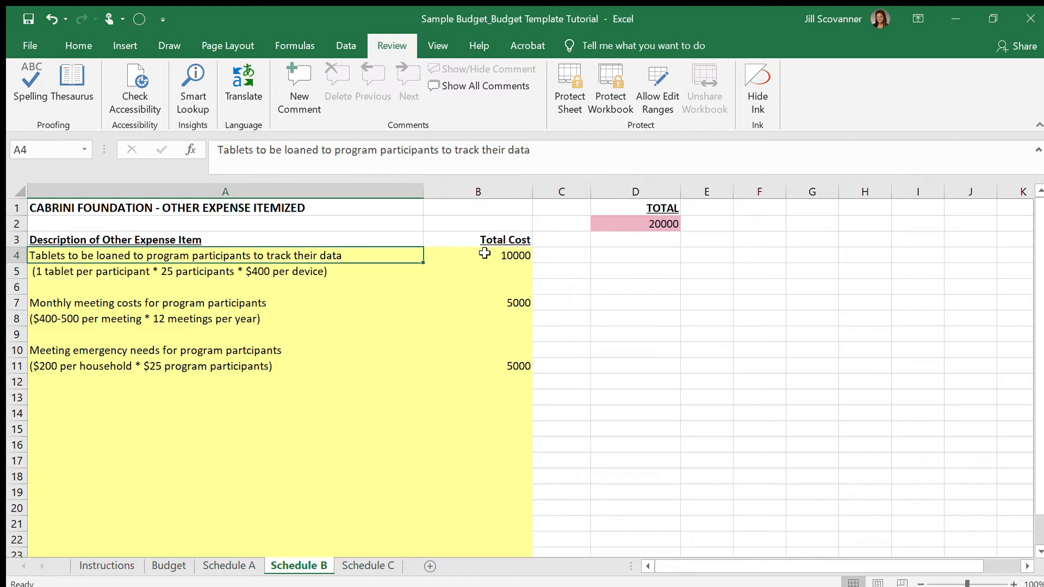
pyautogui.press('Down')
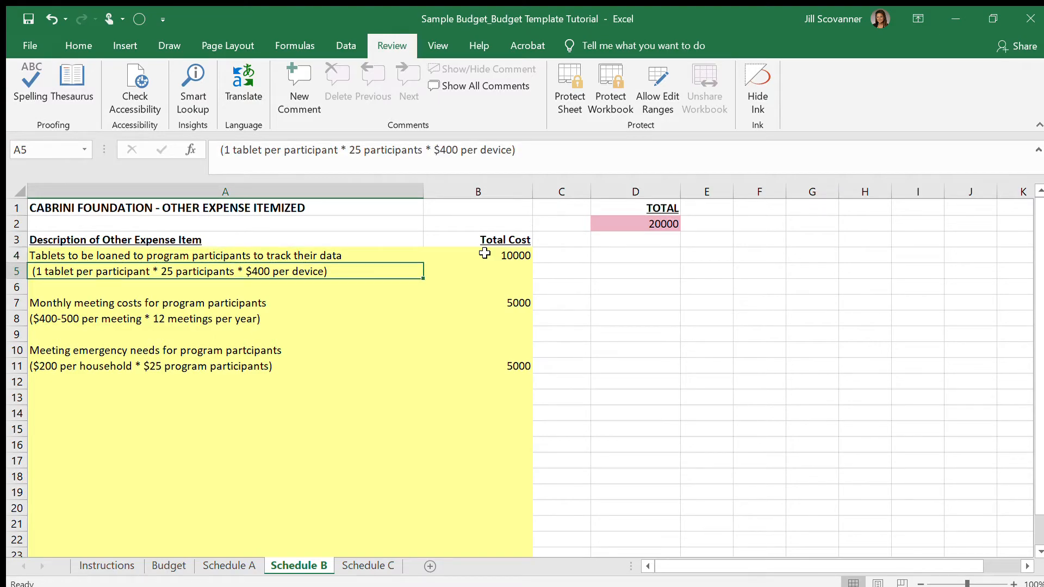
# Inspect the Total Cost amounts of the other expense items and the TOTAL column on Schedule B.
pyautogui.click(485, 253)
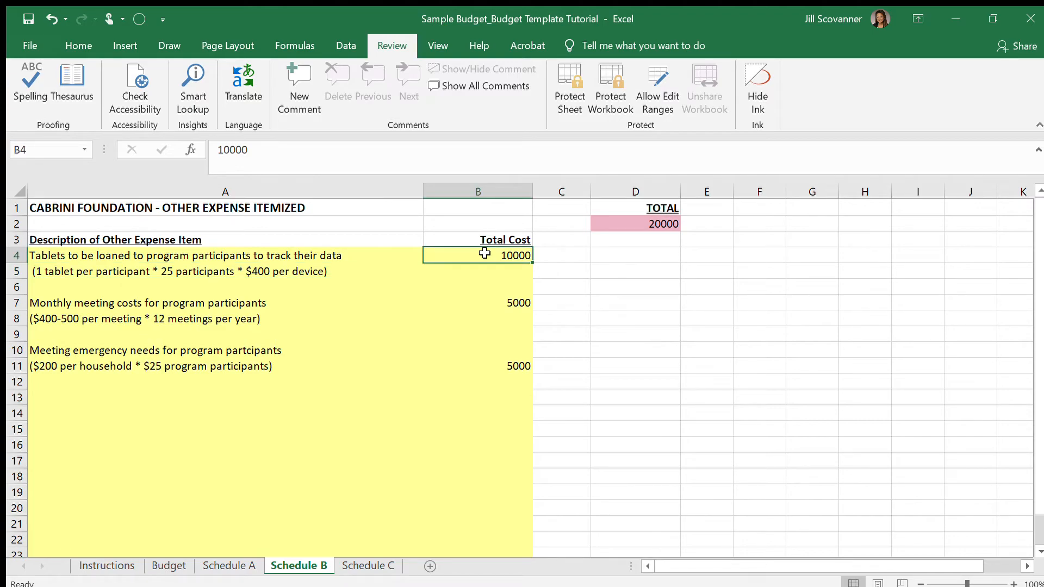
pyautogui.moveTo(484, 253); pyautogui.dragTo(492, 365)
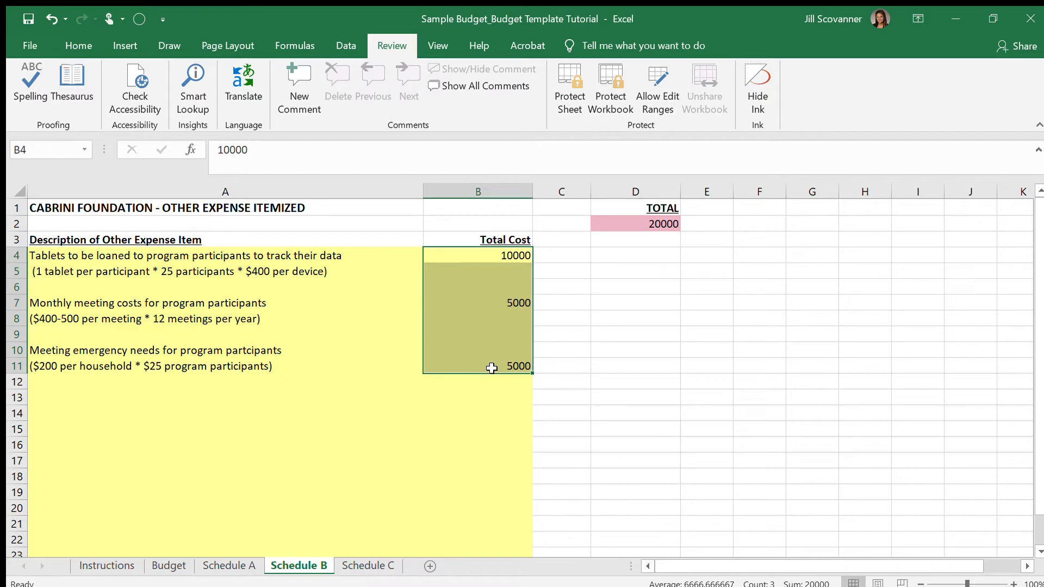
pyautogui.click(618, 193)
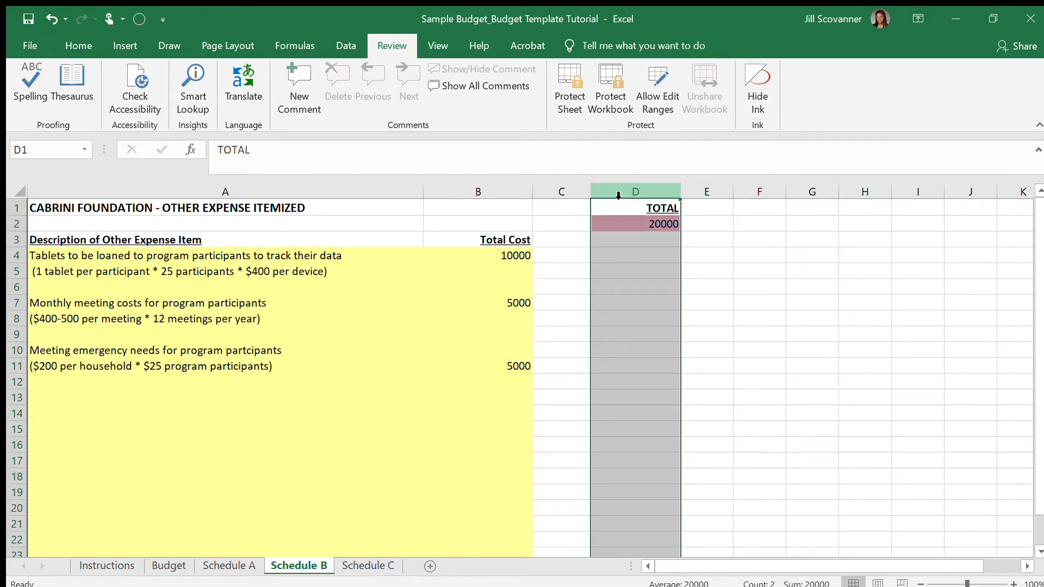
# Review the Mother Cabrini Health Foundation expense amounts and total on the Budget sheet, plus the Other Sources amount for Salaries & Wages.
pyautogui.click(172, 565)
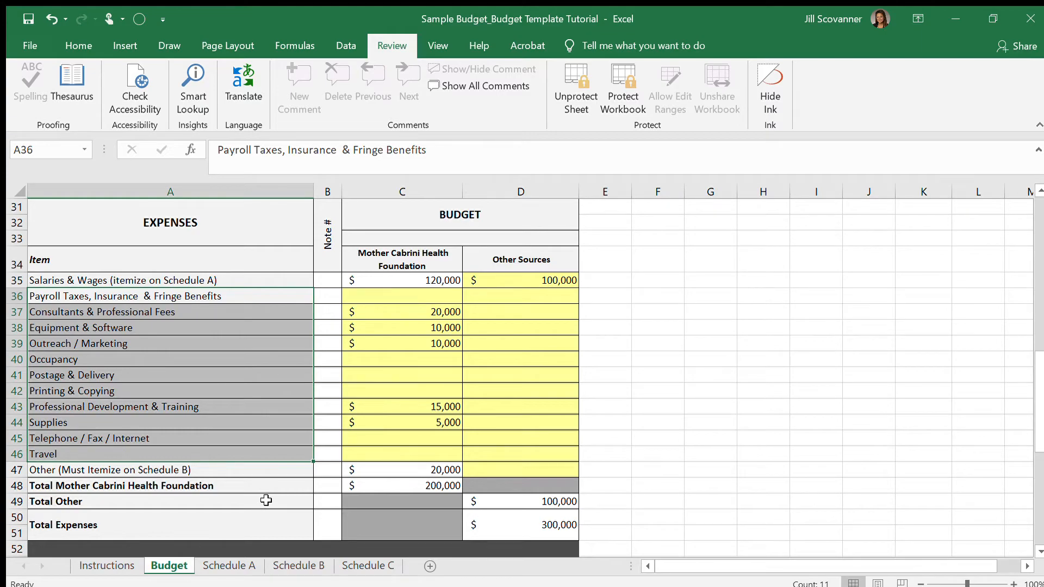
pyautogui.moveTo(411, 280); pyautogui.dragTo(418, 465)
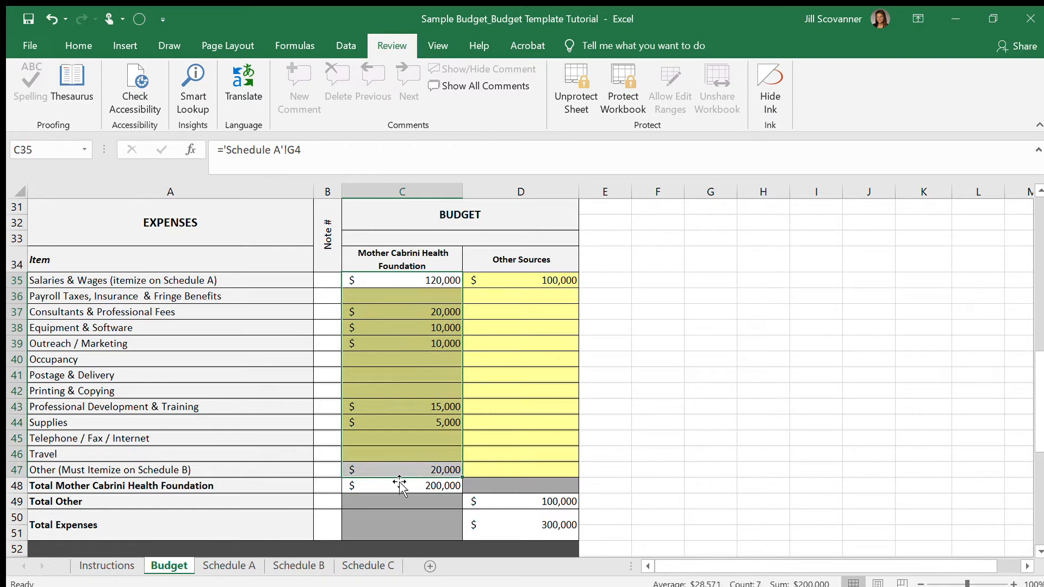
pyautogui.click(391, 487)
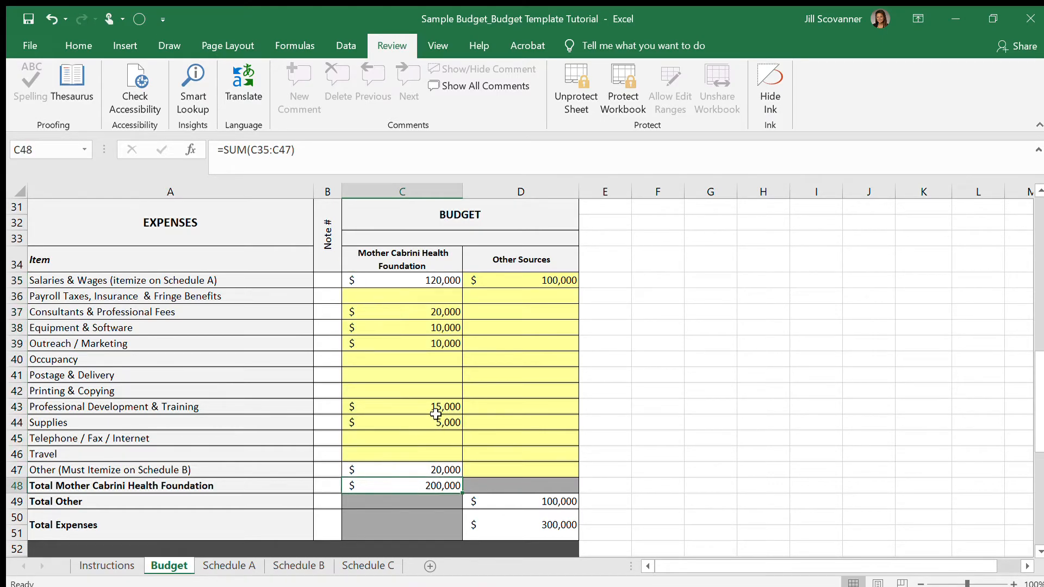
pyautogui.click(514, 280)
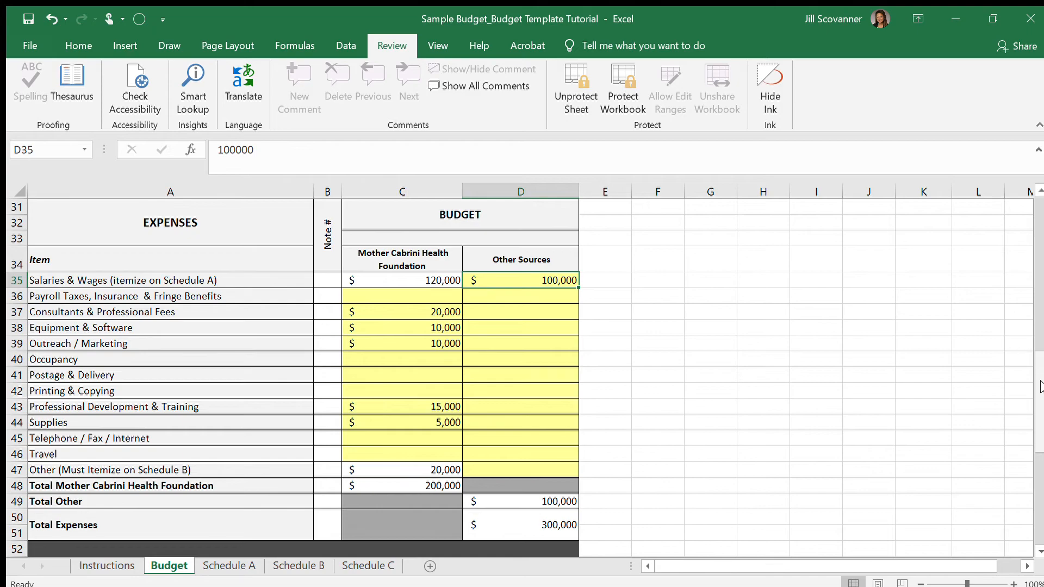
# Inspect the Total Mother Cabrini Health Foundation, Total Other and Total Expenses formulas in the Budget sheet's expenses section.
pyautogui.moveTo(1037, 383); pyautogui.dragTo(1030, 445)
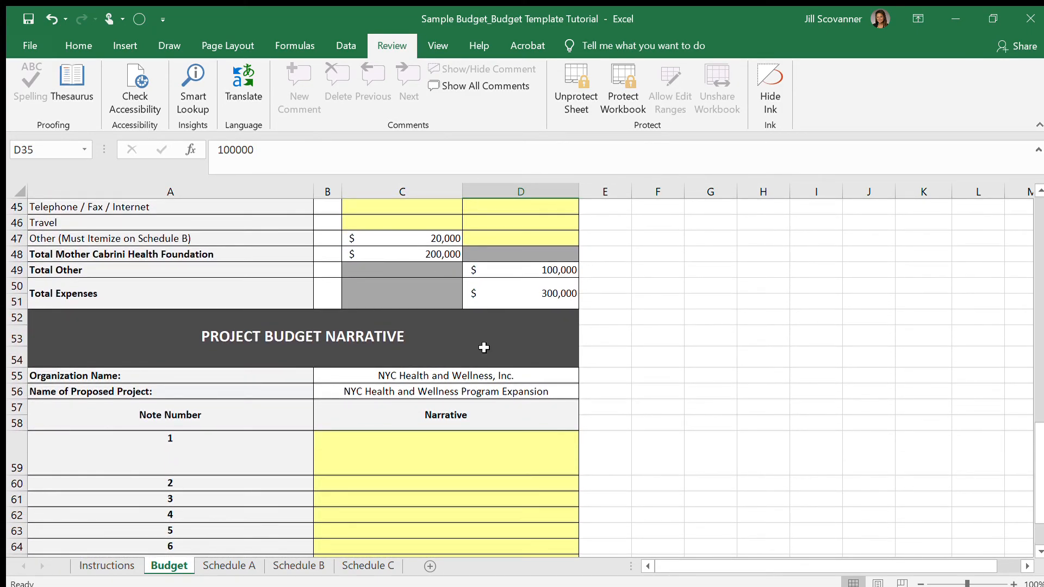
pyautogui.click(367, 256)
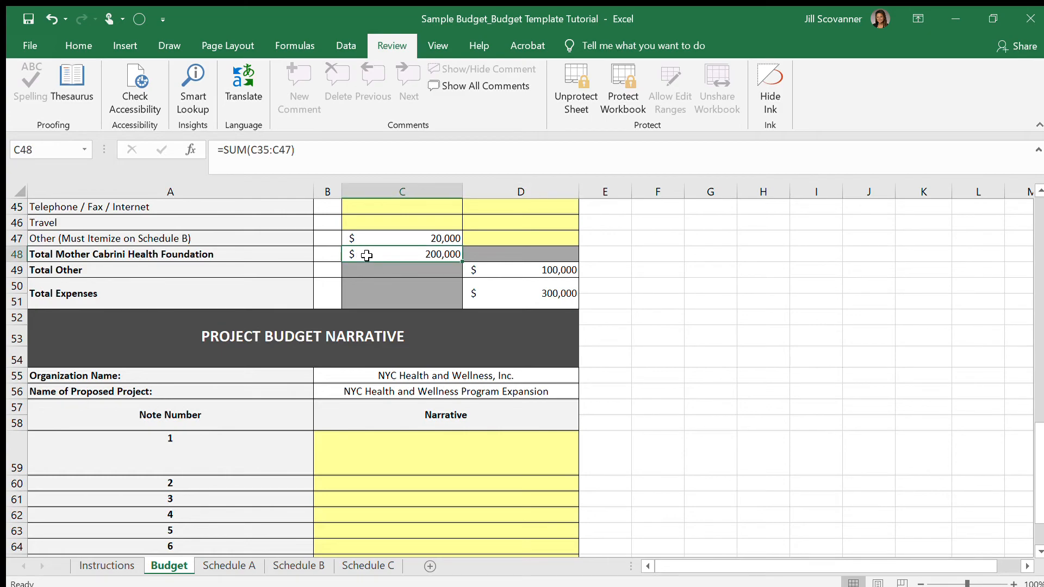
pyautogui.click(525, 271)
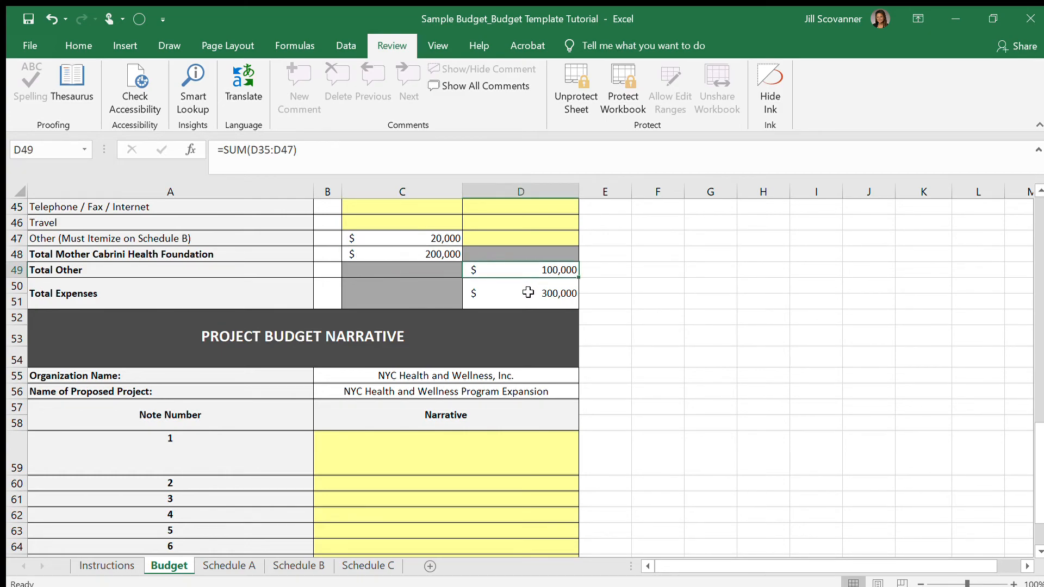
pyautogui.click(528, 292)
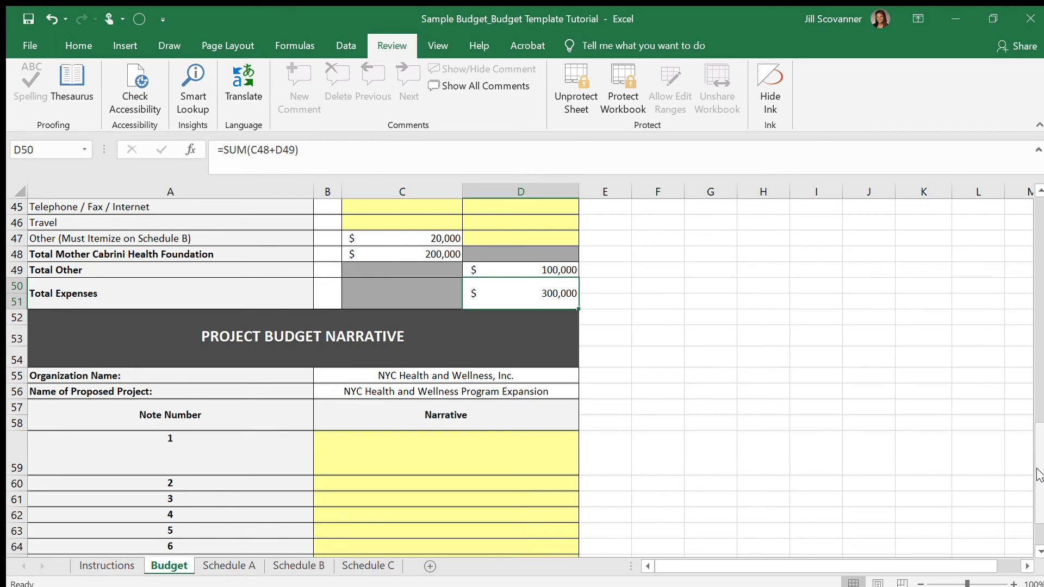
pyautogui.moveTo(1037, 468); pyautogui.dragTo(1037, 468)
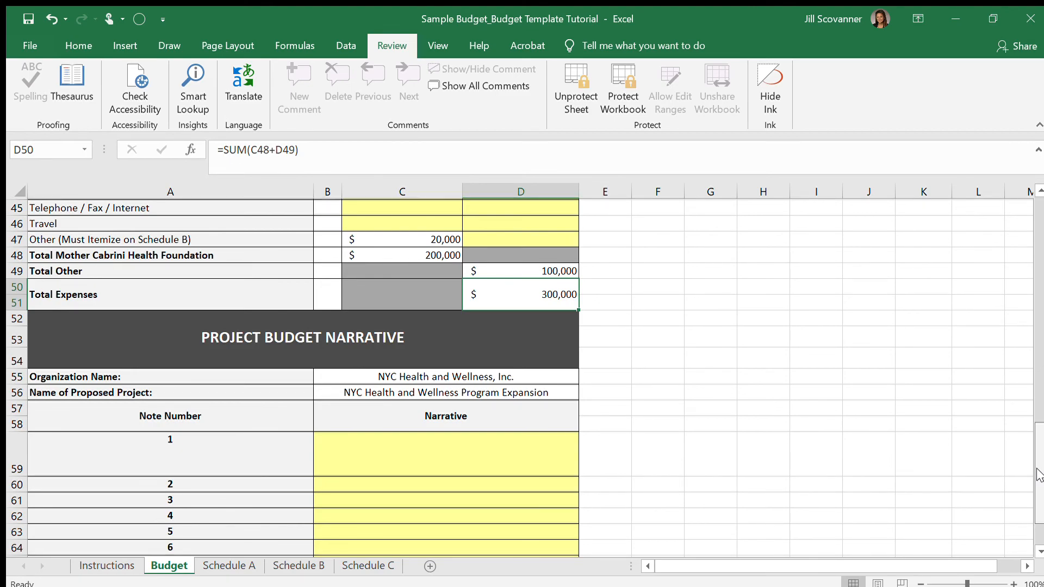
pyautogui.scroll(15, 995, 350)
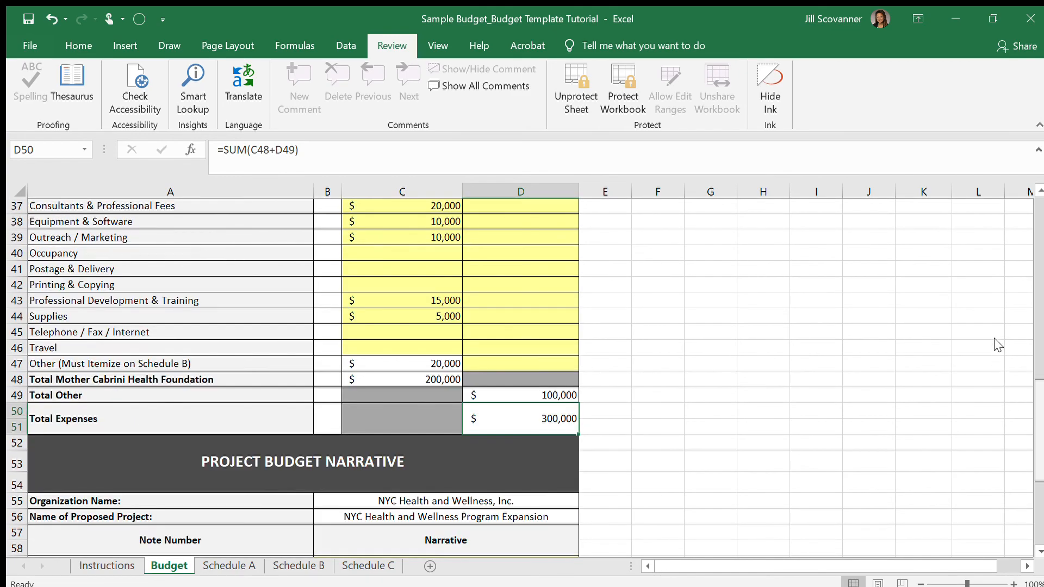